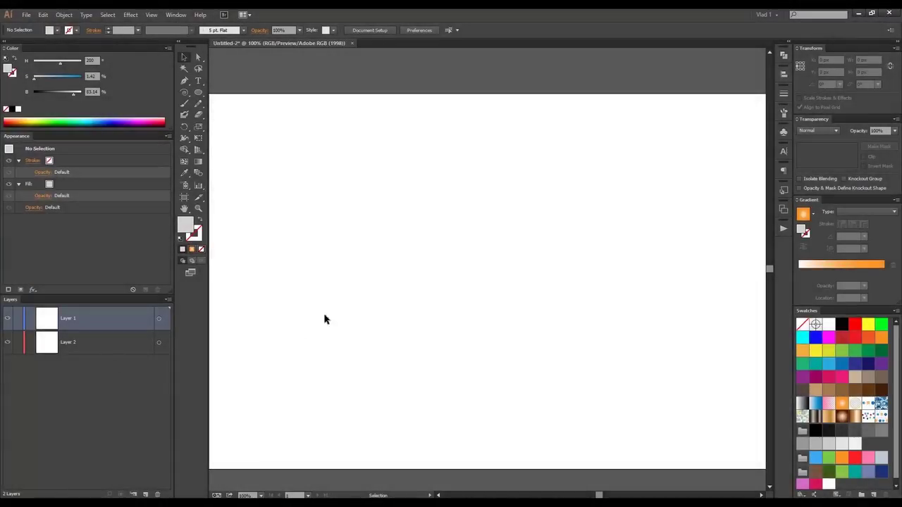
Draw a large grey rectangle across the artboard
key("space")
left_click_drag(324, 278, 319, 268)
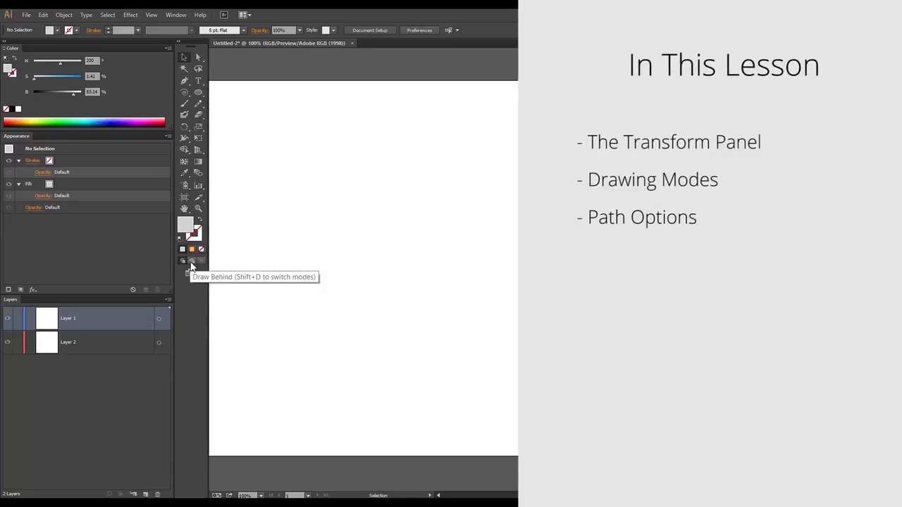
left_click(65, 15)
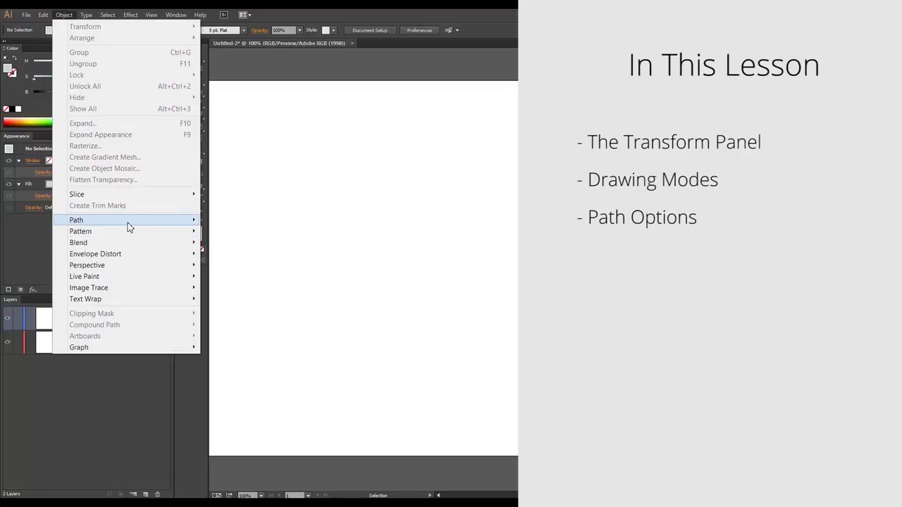
key("Escape")
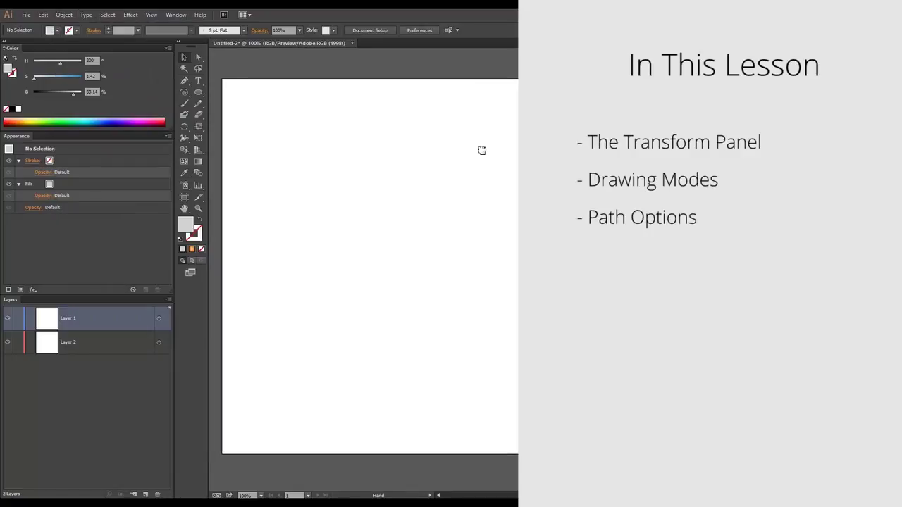
left_click(198, 94)
left_click_drag(278, 137, 515, 312)
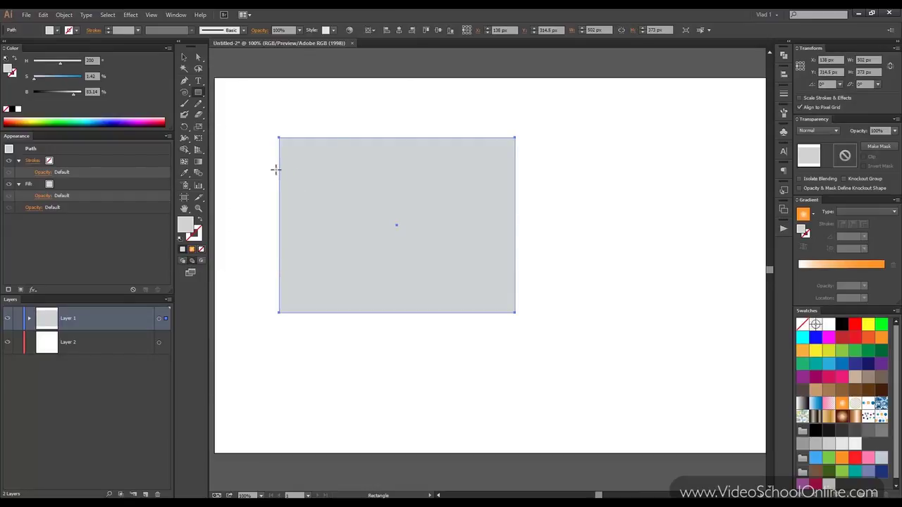
Draw a small rectangle behind the large one at its left edge, and a magenta one behind its top
left_click_drag(275, 167, 376, 215)
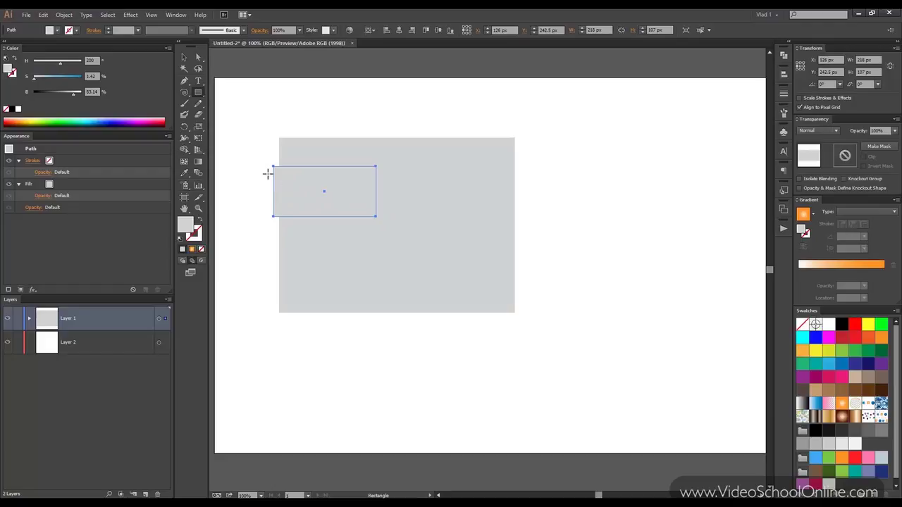
key("ctrl+z")
left_click(184, 57)
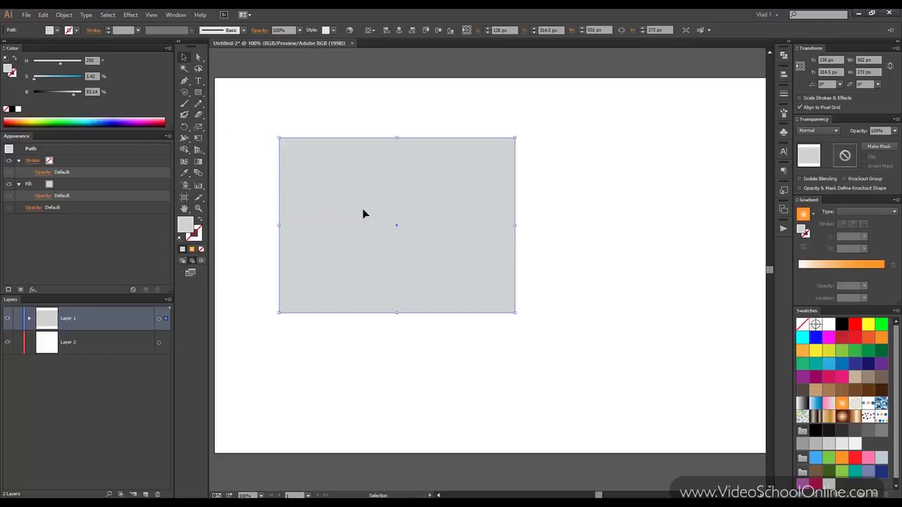
left_click(198, 92)
left_click_drag(268, 169, 397, 241)
left_click_drag(371, 137, 477, 230)
left_click(825, 336)
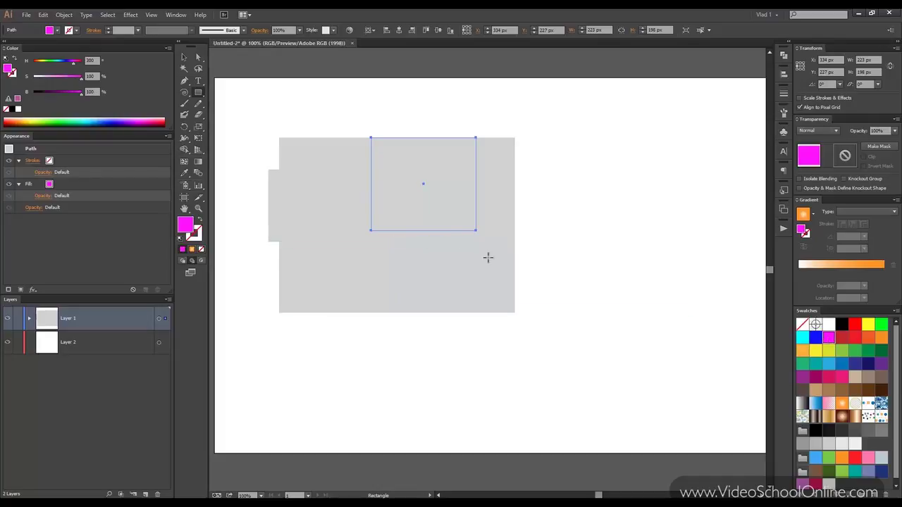
Select the large grey rectangle
left_click(184, 57)
left_click(326, 96)
left_click(289, 155)
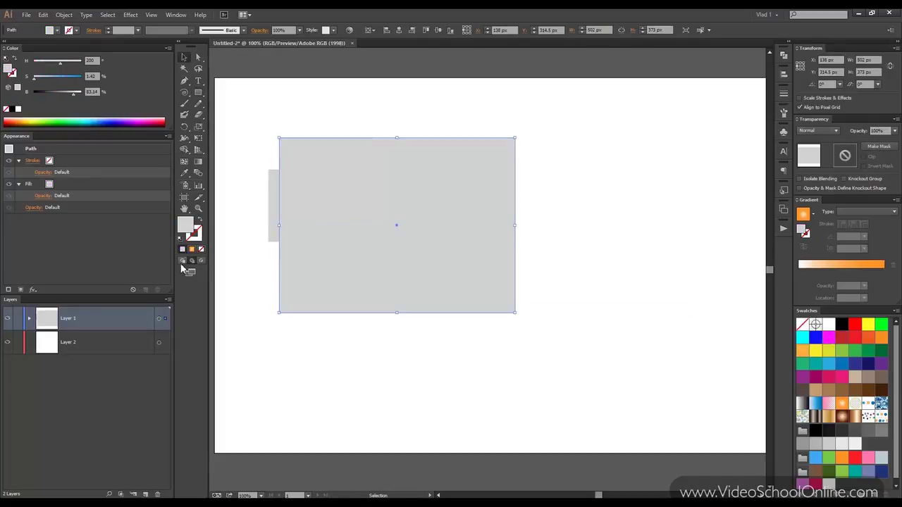
Recolour the large rectangle blue and reposition it on the artboard
left_click_drag(352, 172, 444, 240)
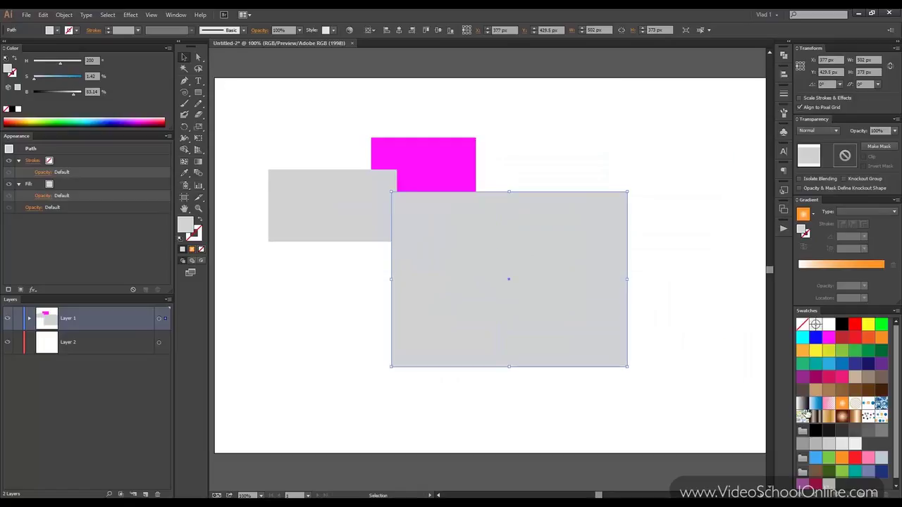
left_click(829, 364)
left_click_drag(470, 294, 425, 261)
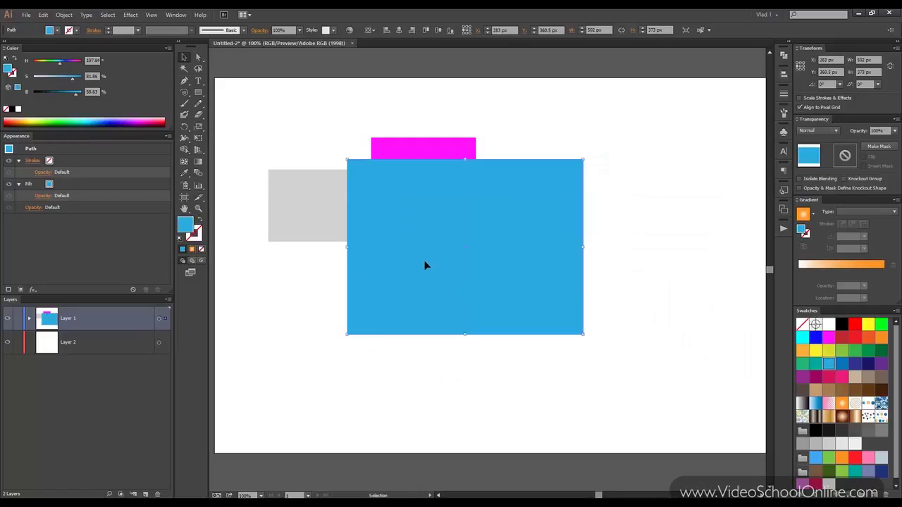
left_click(279, 120)
Draw a small yellow-green rectangle inside the blue one and a wide rectangle across the top
left_click(199, 92)
left_click_drag(431, 216, 509, 272)
left_click(828, 351)
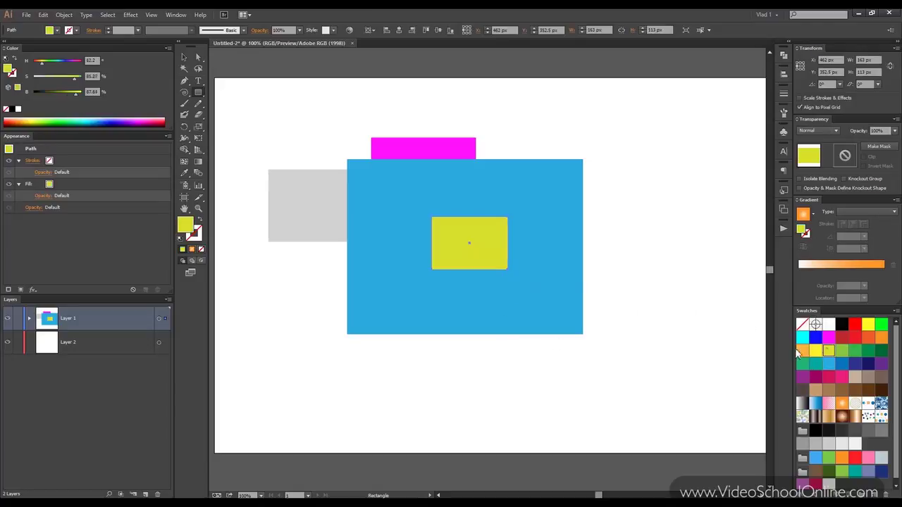
mouse_move(297, 124)
left_mouse_down()
mouse_move(564, 232)
mouse_move(623, 219)
left_mouse_up()
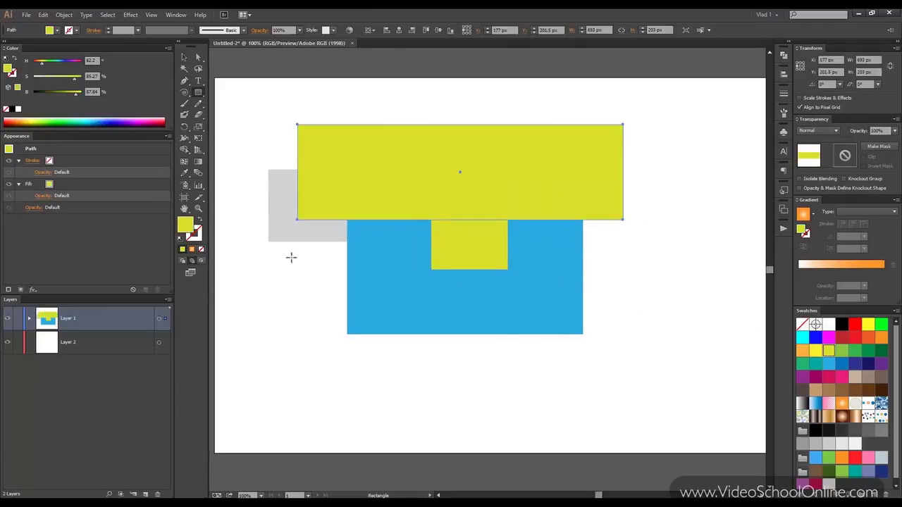
Bring the blue rectangle to the front with Ctrl+Shift+]
left_click(184, 57)
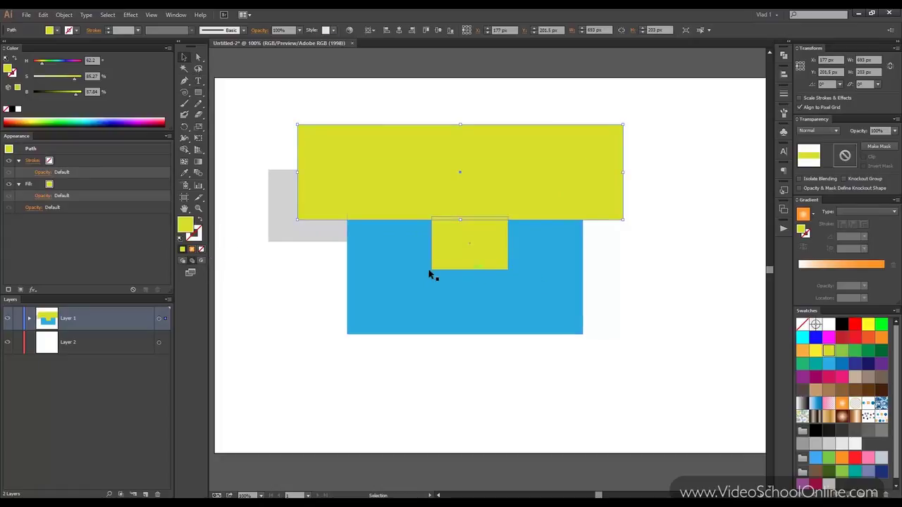
left_click(431, 275)
key("ctrl+shift+bracketright")
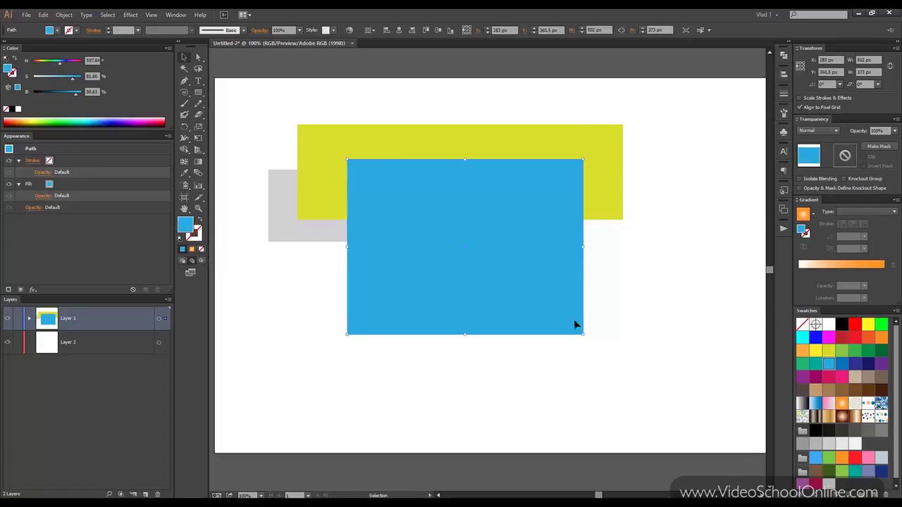
Switch to Draw Inside on the blue rectangle and draw a red rectangle clipped within it
left_click(201, 261)
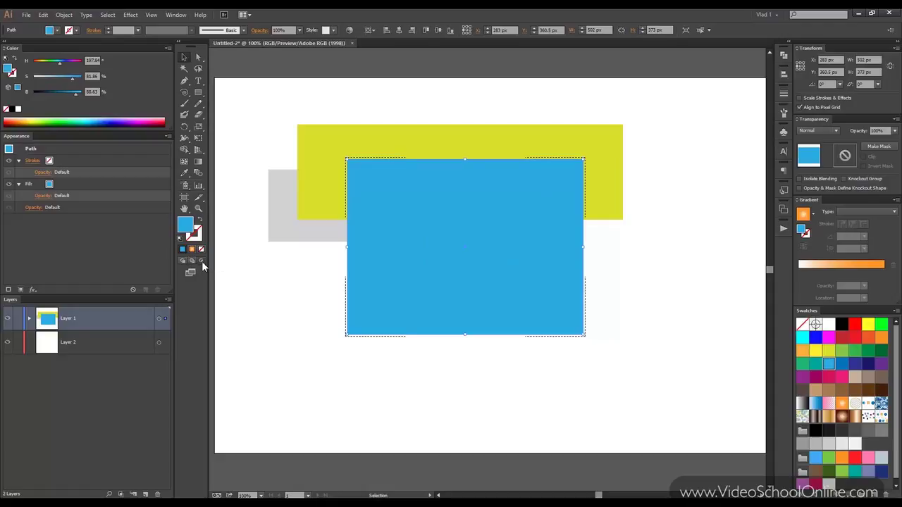
left_click(198, 92)
left_click_drag(315, 194, 426, 263)
left_click(843, 353)
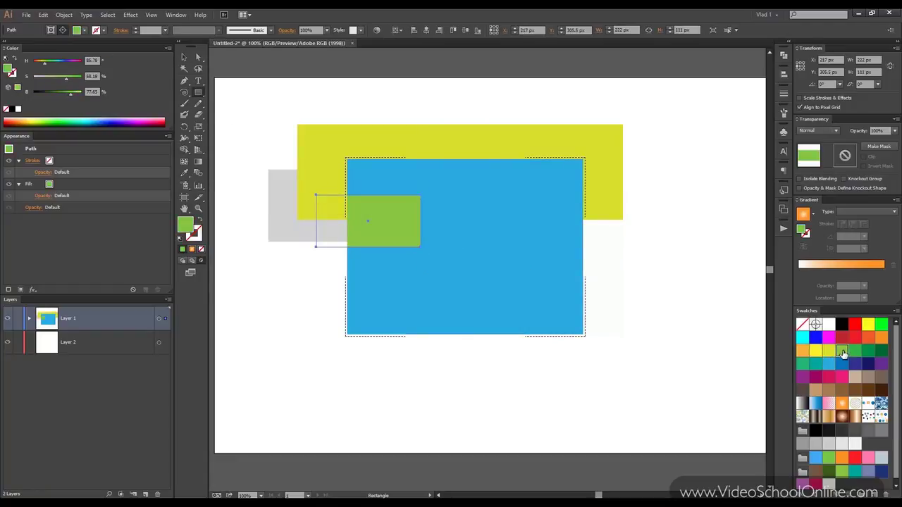
left_click(854, 324)
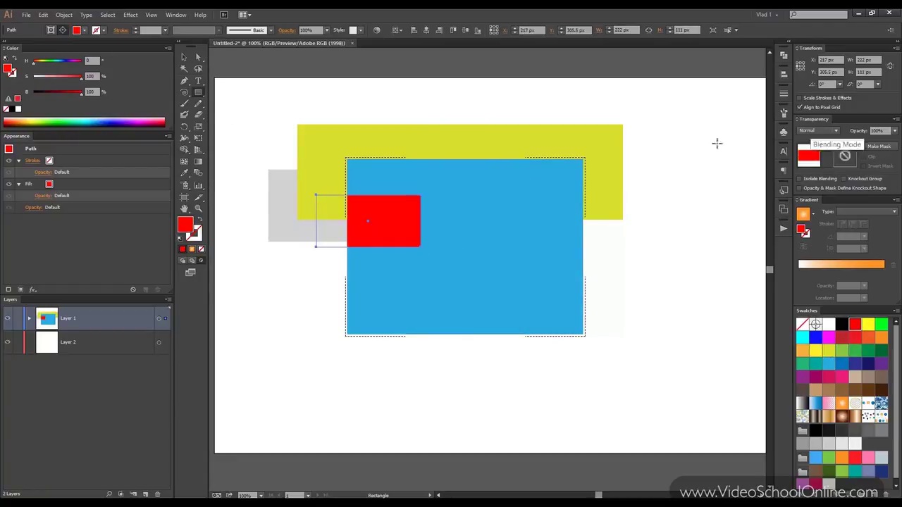
Draw an orange rectangle at the top and a pink one at the bottom inside the blue shape
left_click_drag(416, 142, 540, 227)
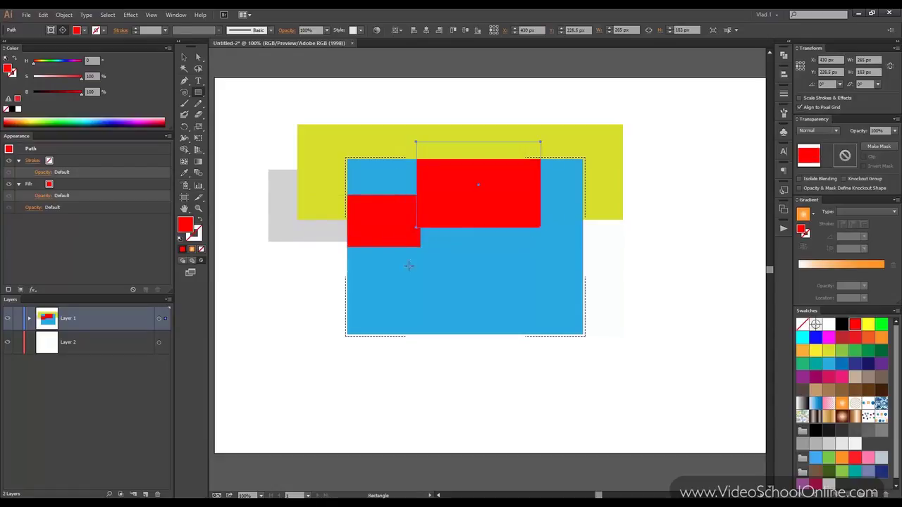
left_click(830, 351)
left_click(868, 338)
left_click_drag(314, 240, 560, 371)
left_click(841, 391)
left_click(841, 377)
Delete the yellow and grey shapes, moving the clip group aside and back
key("v")
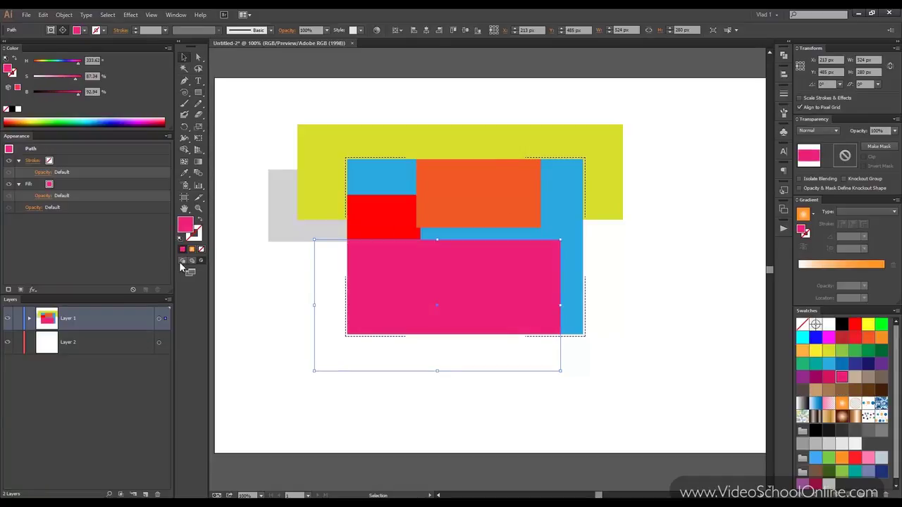
left_click_drag(372, 275, 611, 325)
left_click_drag(277, 86, 458, 282)
key("Delete")
left_click_drag(693, 334, 426, 242)
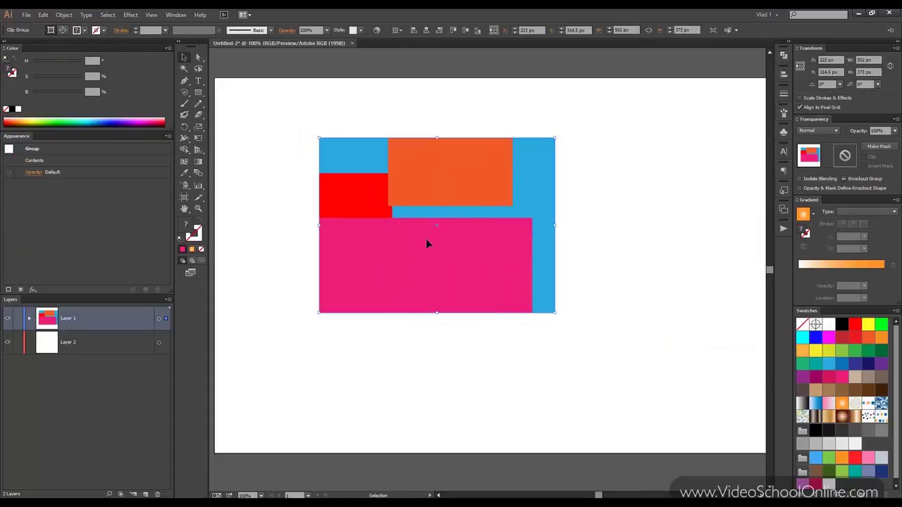
Select the clip group and delete it, leaving the artboard empty
left_click(66, 31)
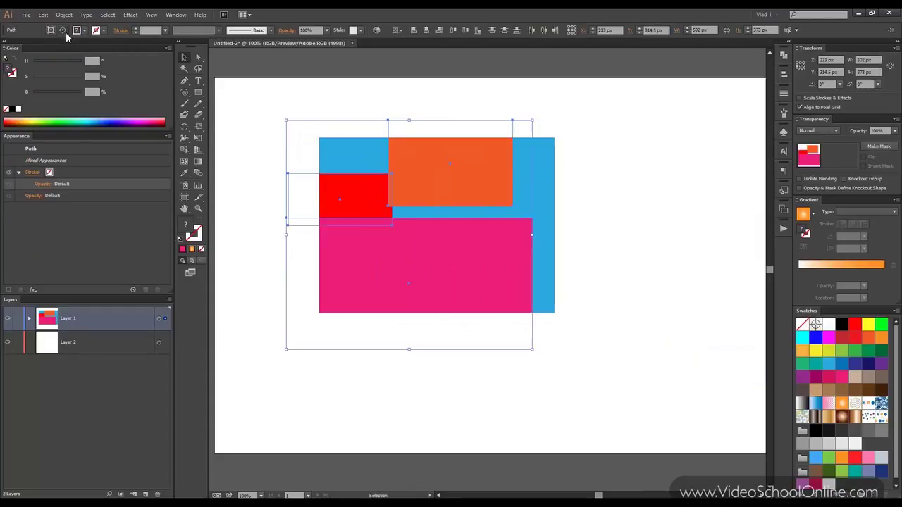
left_click(356, 106)
key("ctrl+a")
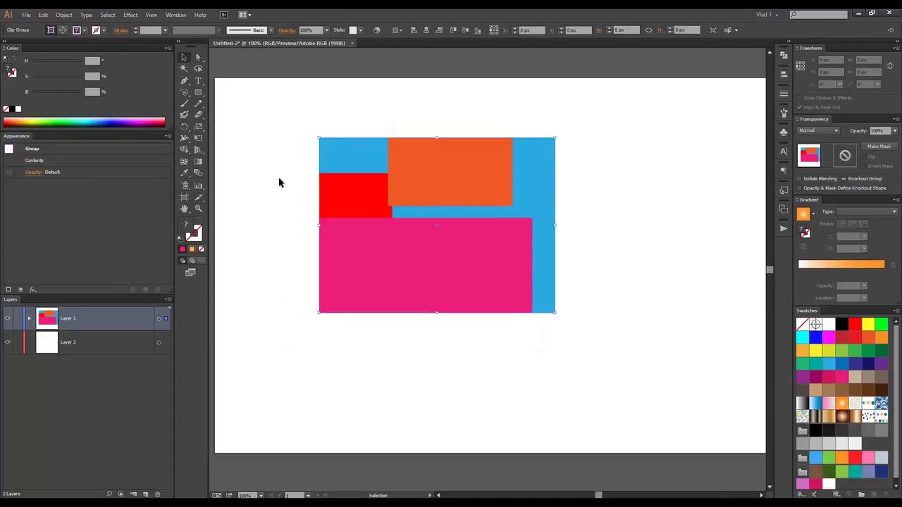
left_click(390, 115)
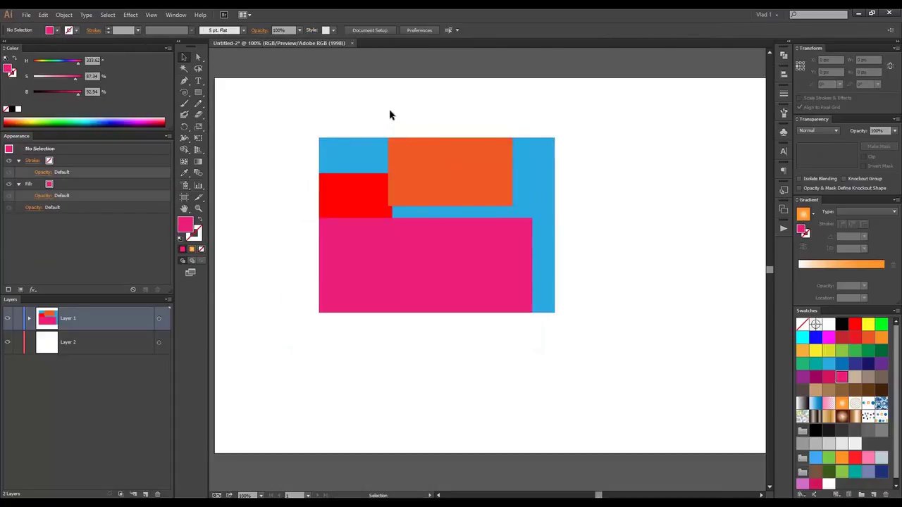
left_click(388, 183)
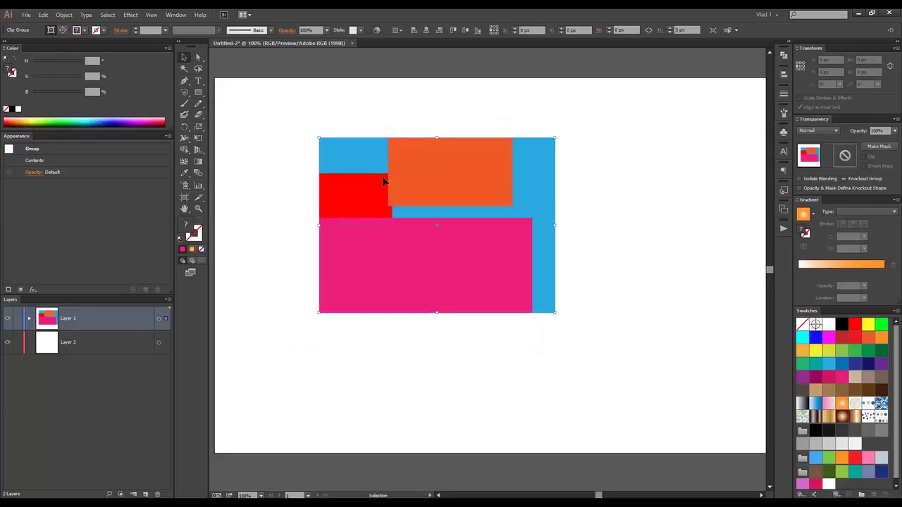
key("Delete")
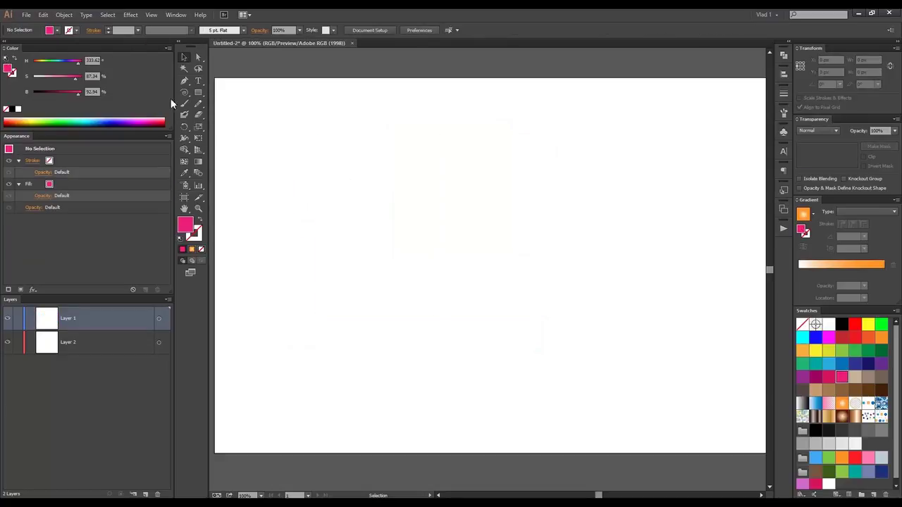
Draw a pink rectangle and size it to 380 px wide and 250 px high
left_click(199, 92)
left_click_drag(336, 118, 465, 224)
left_click(183, 59)
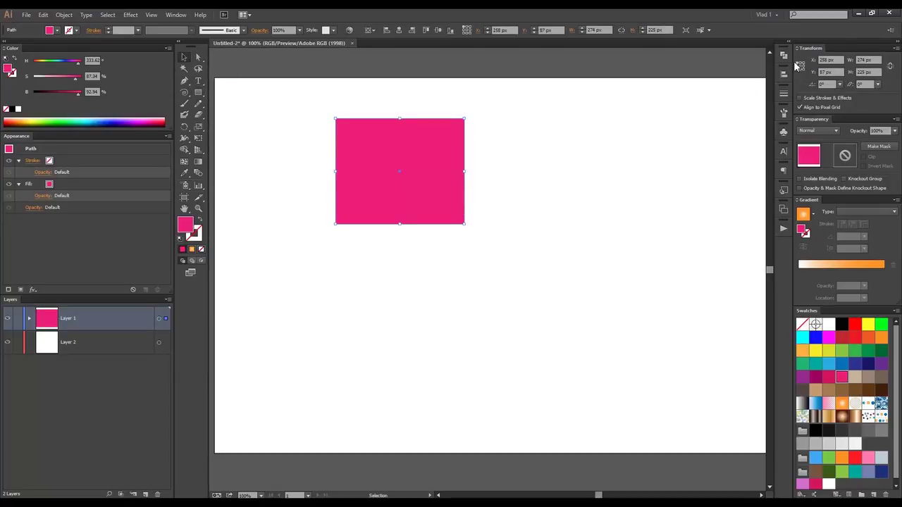
key("Up")
key("Up")
key("Up")
key("Up")
key("Up")
key("Up")
key("Up")
key("Up")
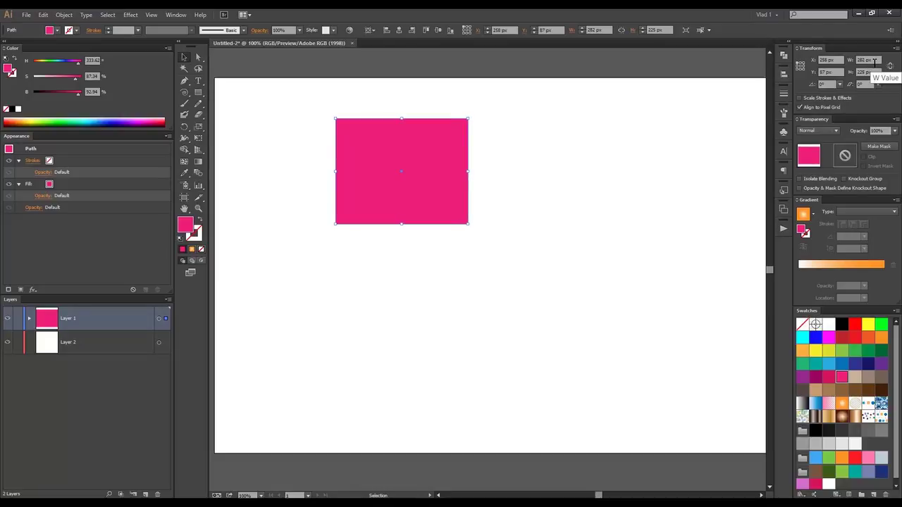
key("shift+Up")
key("shift+Up")
key("shift+Up")
key("shift+Up")
key("shift+Up")
key("shift+Up")
key("shift+Up")
key("shift+Up")
key("shift+Up")
key("shift+Up")
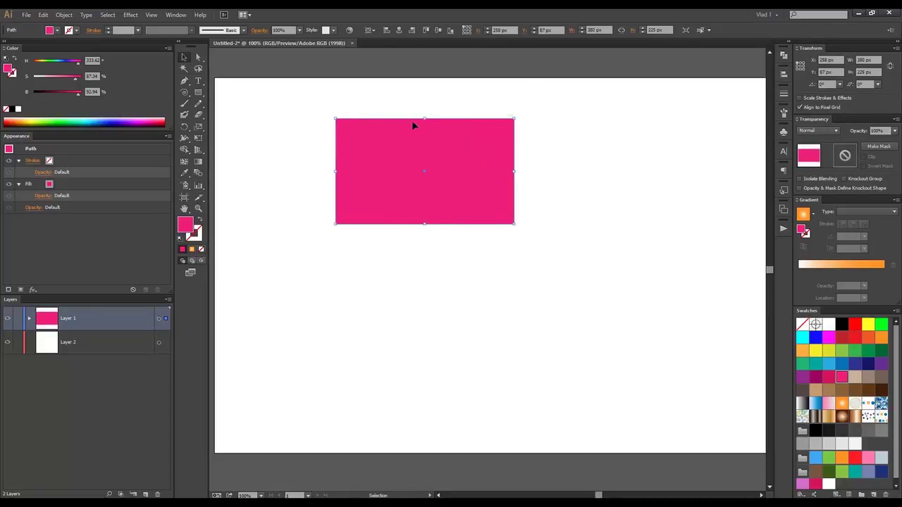
key("shift+Up")
key("shift+Up")
key("shift+Up")
key("shift+Up")
key("shift+Up")
key("shift+Up")
key("shift+Down")
key("shift+Down")
key("shift+Down")
key("Down")
key("Down")
key("Down")
key("Down")
key("Down")
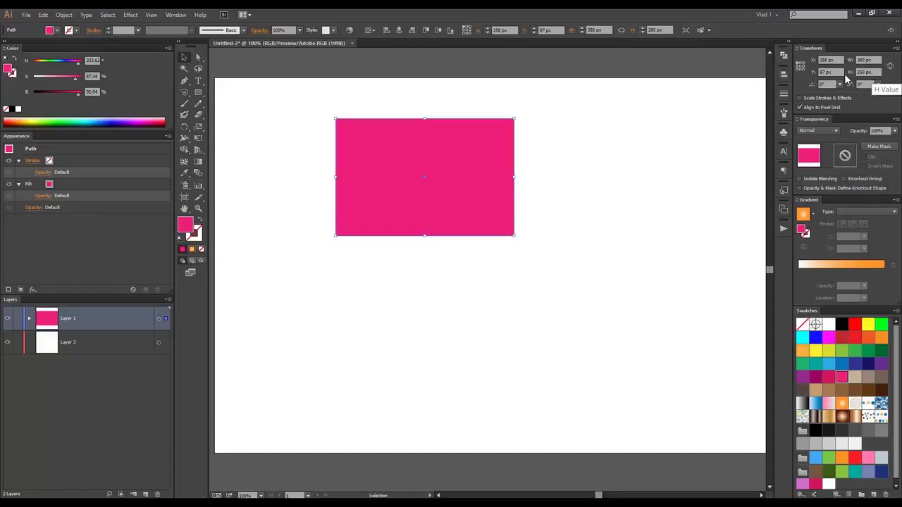
Use the right-middle reference point and change the rectangle's height to 190 px
left_click(804, 67)
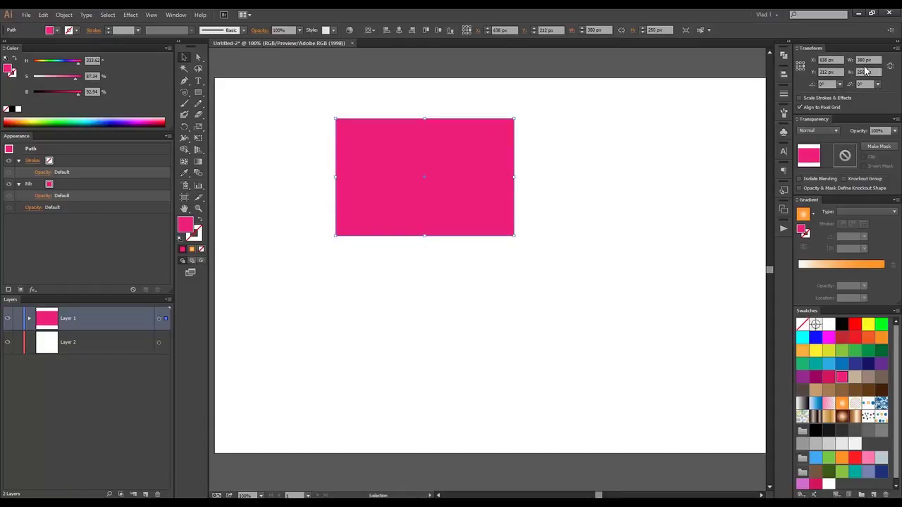
key("shift+Down")
key("shift+Down")
key("shift+Down")
key("shift+Down")
key("shift+Up")
key("shift+Up")
key("shift+Up")
key("shift+Down")
key("shift+Down")
key("shift+Down")
key("shift+Down")
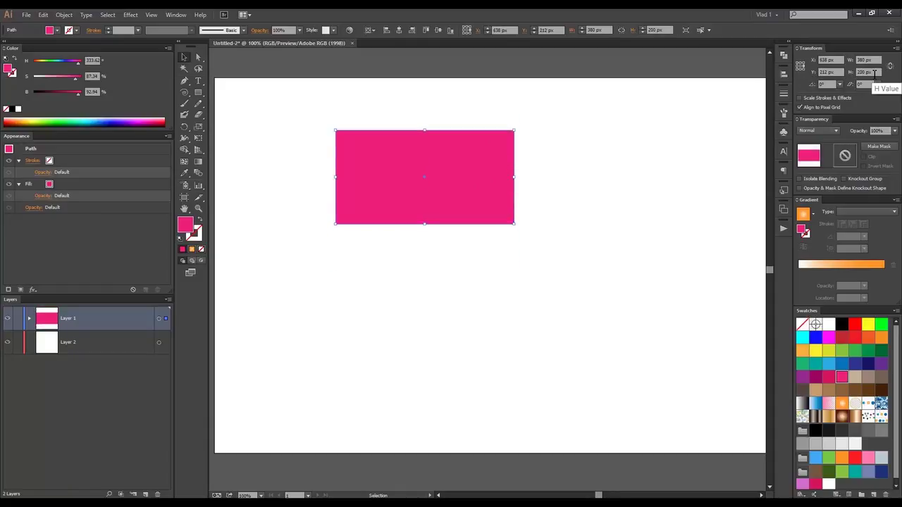
key("shift+Down")
Keep the width at 380 px, then drag-enlarge the rectangle to 508 × 254 px and add a stroke
left_click(876, 61)
key("shift+Down")
key("shift+Down")
key("shift+Down")
key("shift+Up")
key("shift+Up")
key("shift+Up")
key("shift+Down")
key("shift+Down")
key("shift+Down")
key("shift+Up")
key("shift+Up")
key("shift+Up")
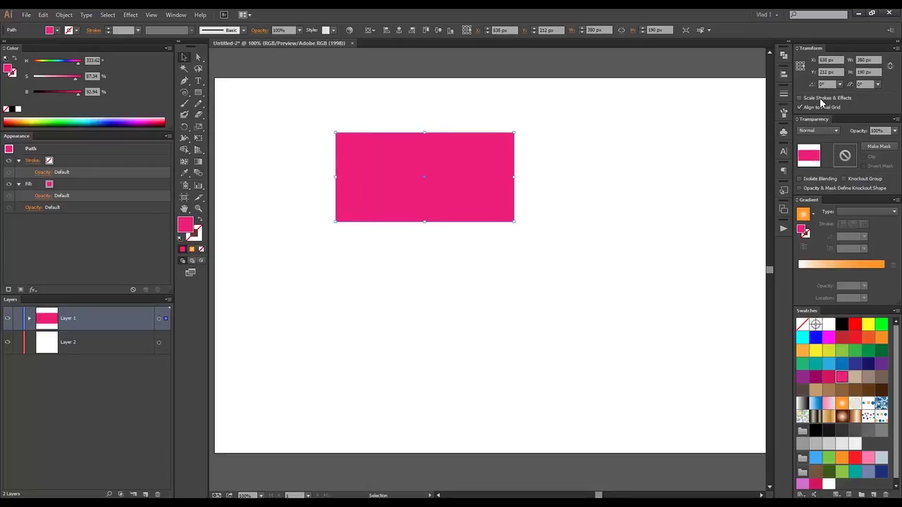
left_click_drag(515, 132, 603, 108)
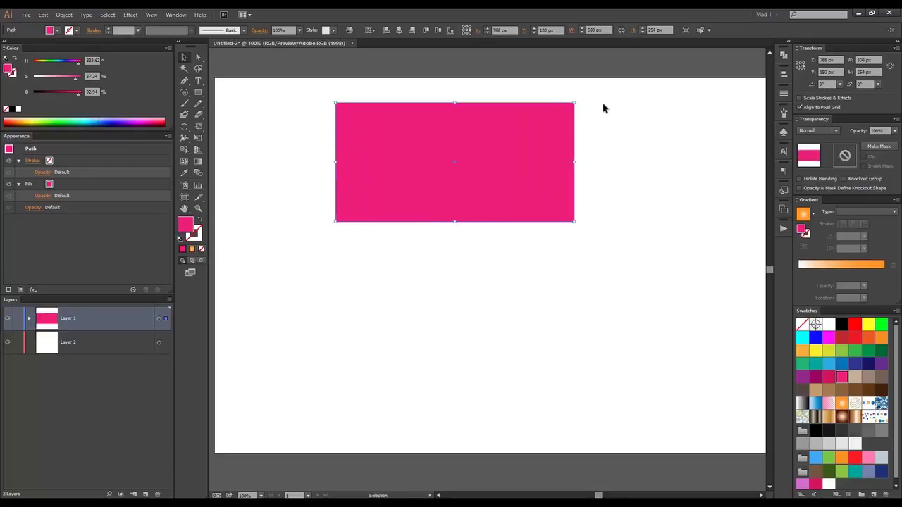
left_click(87, 167)
Give the rectangle a plain 9 px dark blue stroke
left_click(77, 162)
key("Up")
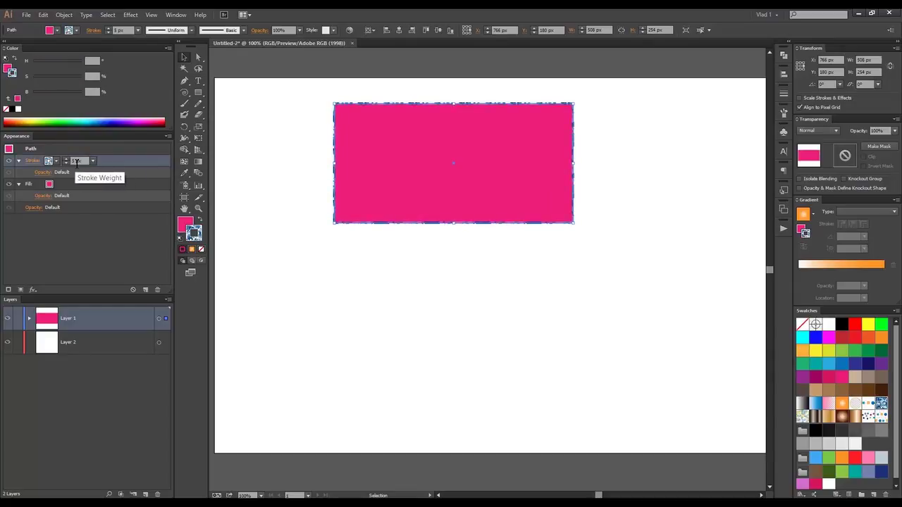
key("Up")
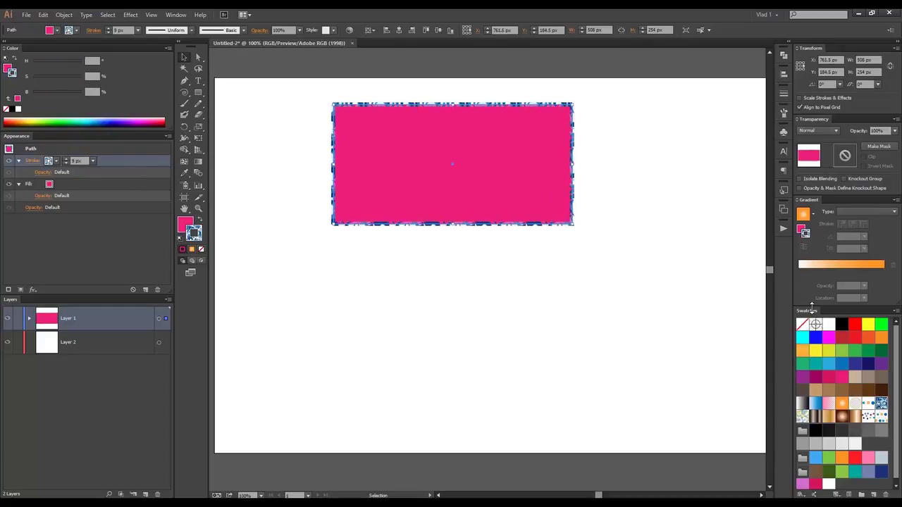
left_click(843, 342)
left_click(855, 363)
Move the rectangle left and down on the artboard
left_click(648, 111)
left_click(517, 137)
left_click_drag(564, 123, 547, 185)
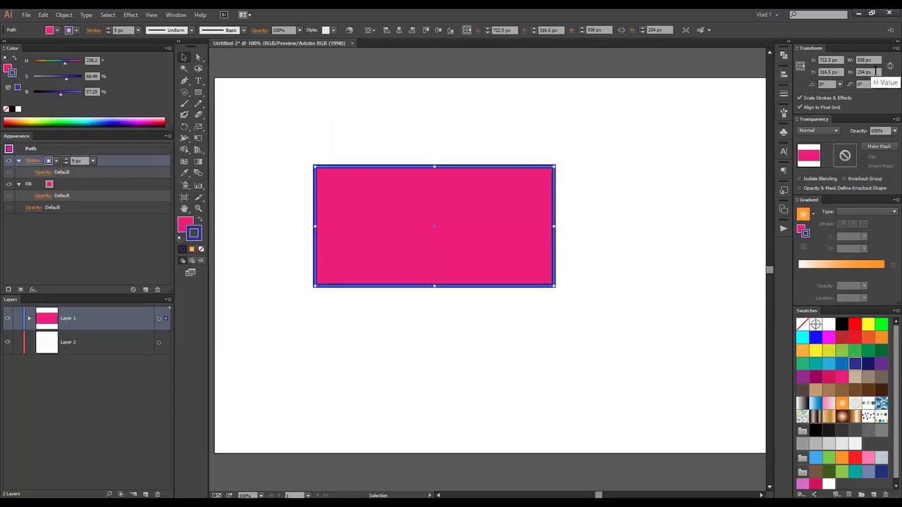
Try several proportional enlargements, undoing back to 508 × 254 px
left_click_drag(554, 167, 643, 121)
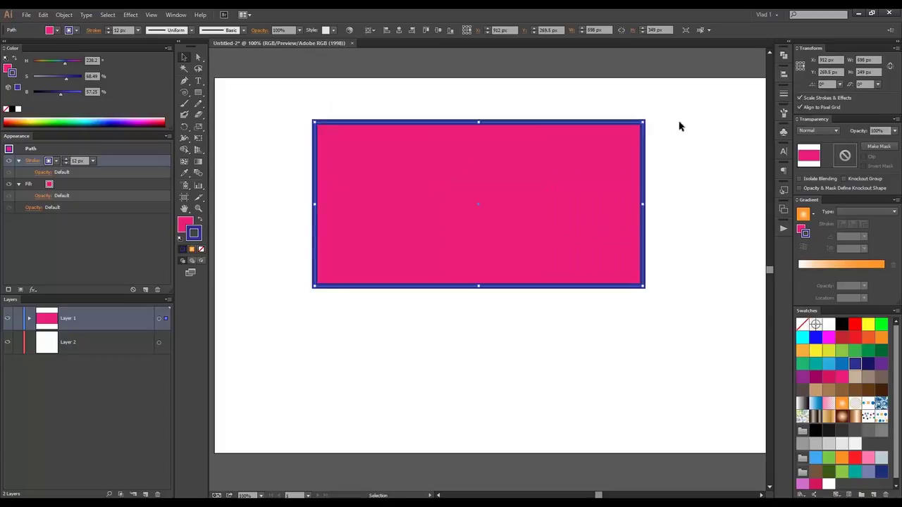
key("ctrl+z")
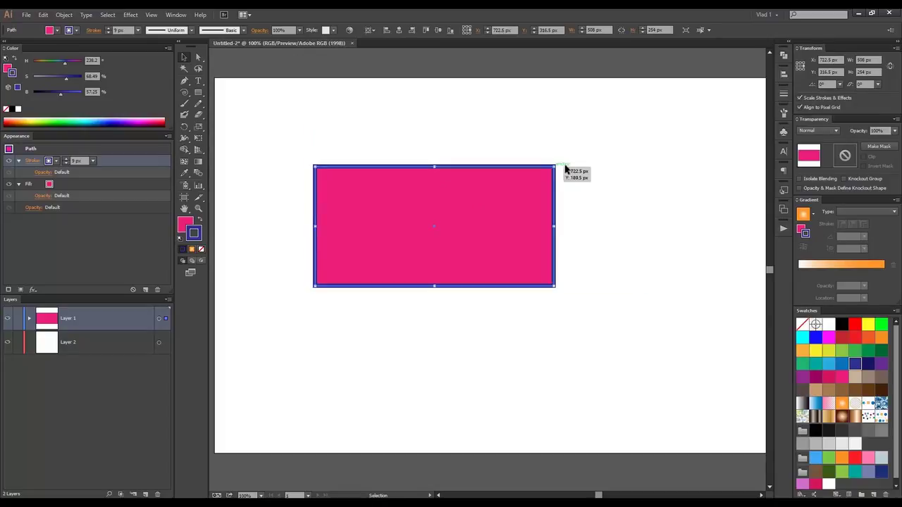
left_click_drag(555, 167, 730, 77)
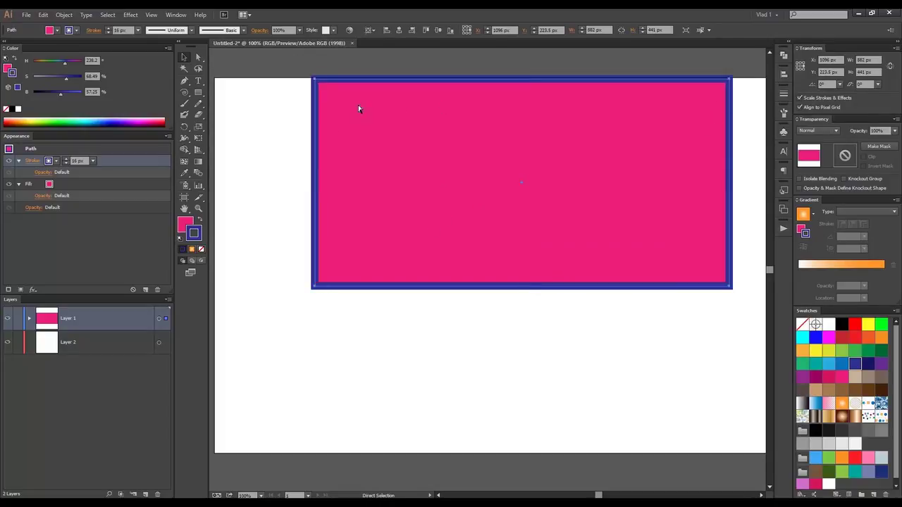
key("ctrl+z")
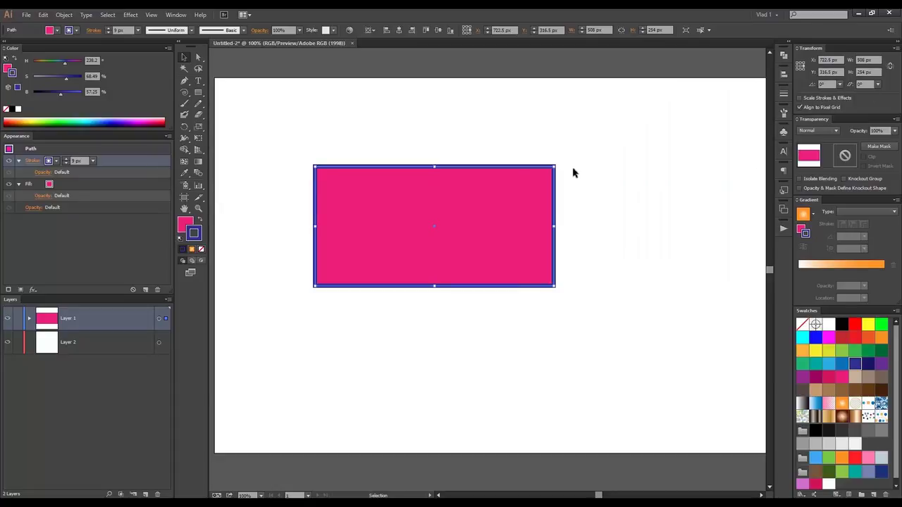
left_click_drag(554, 168, 679, 103)
left_click(721, 114)
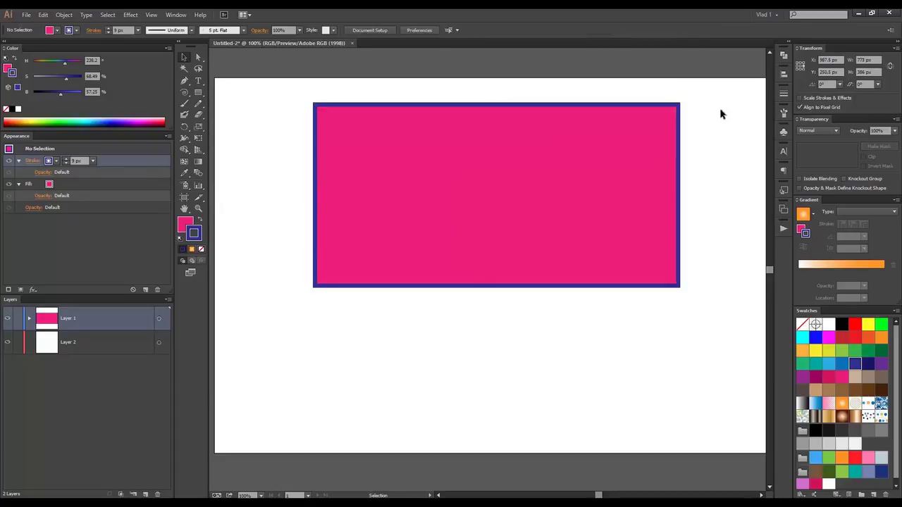
key("ctrl+z")
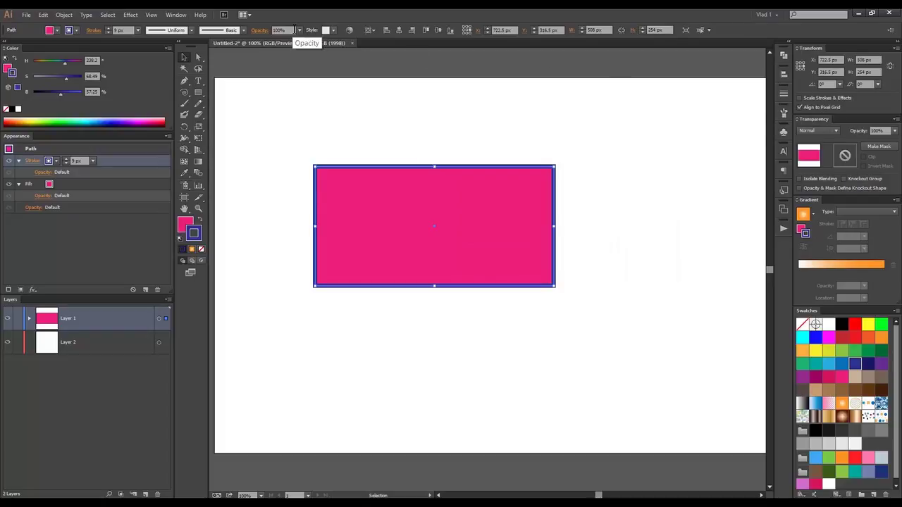
Show the document grid with Ctrl+'
key("a")
key("v")
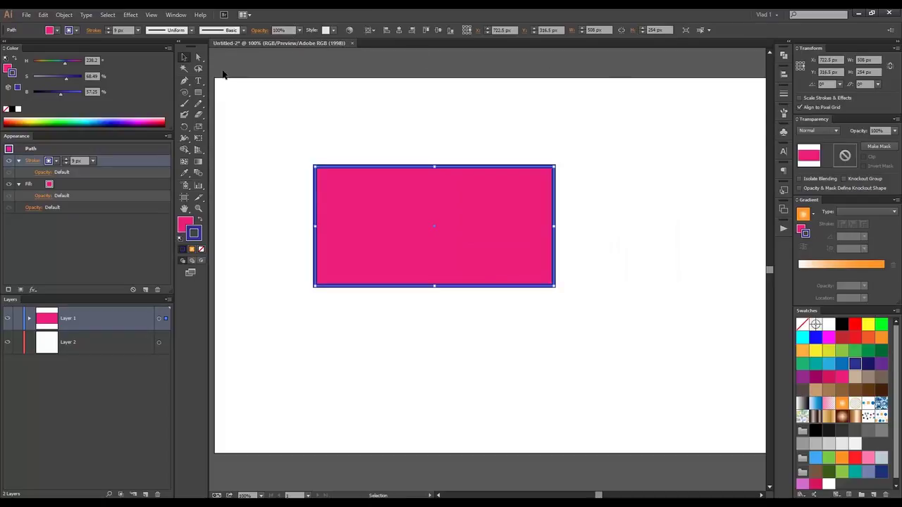
key("ctrl+apostrophe")
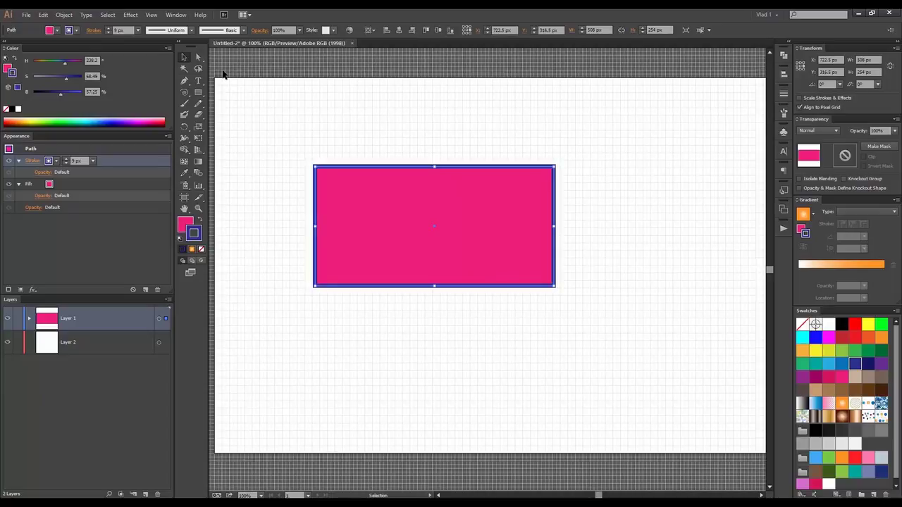
scroll(342, 74, "up", 3)
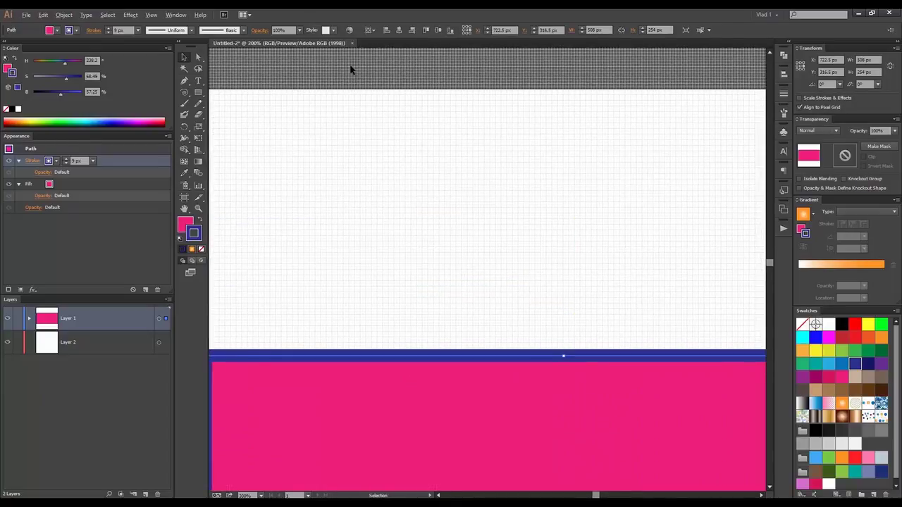
scroll(352, 71, "down", 1)
Hide the grid via View > Hide Grid
left_click(177, 15)
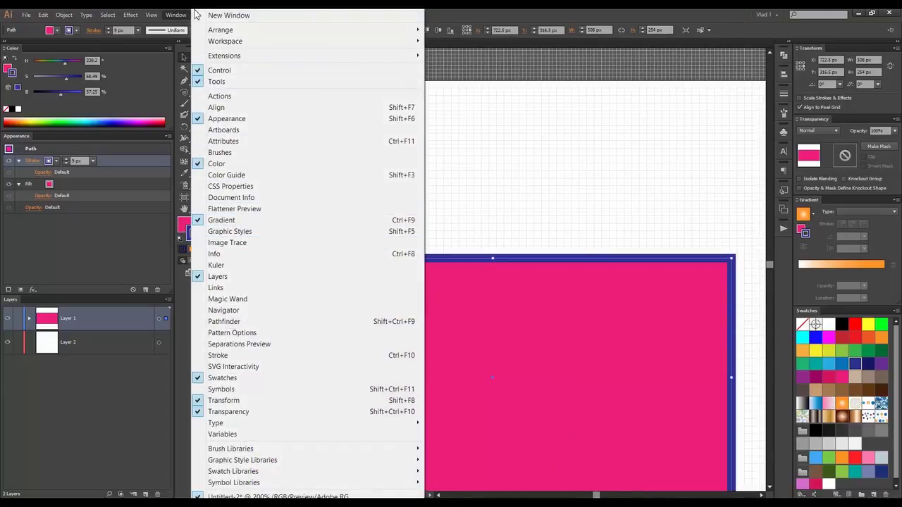
mouse_move(150, 15)
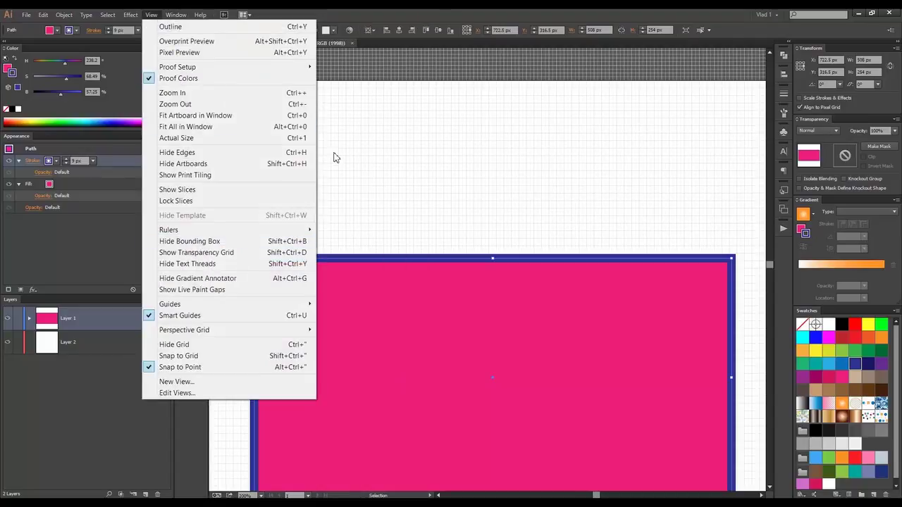
left_click(268, 347)
Deselect the rectangle and scroll the view up and down to inspect the artboard
left_click(437, 117)
scroll(437, 117, "down", 3, "alt")
scroll(451, 112, "up", 1, "alt")
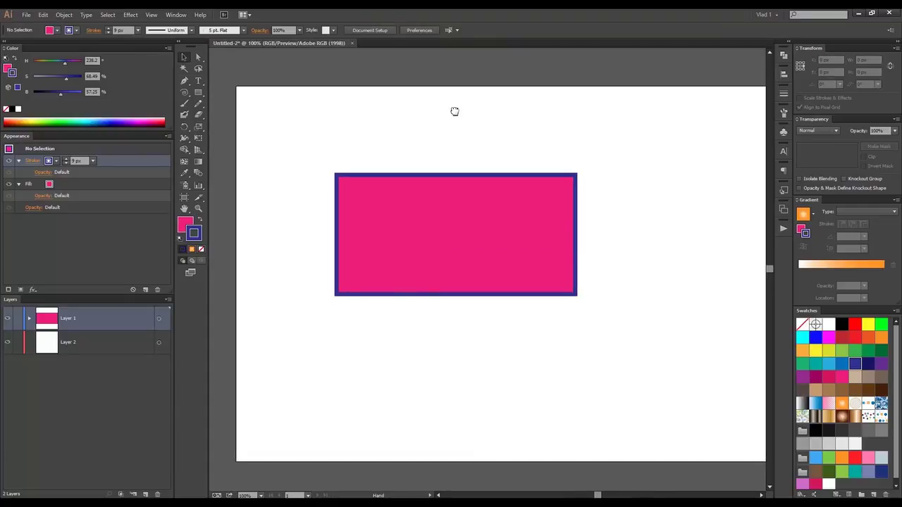
scroll(455, 112, "down", 1, "alt")
scroll(459, 117, "up", 1, "alt")
scroll(460, 137, "up", 1, "alt")
scroll(462, 137, "down", 1, "alt")
scroll(461, 137, "up", 1, "alt")
scroll(481, 114, "down", 1, "alt")
scroll(481, 114, "up", 1, "alt")
scroll(475, 107, "down", 1)
scroll(468, 123, "up", 1)
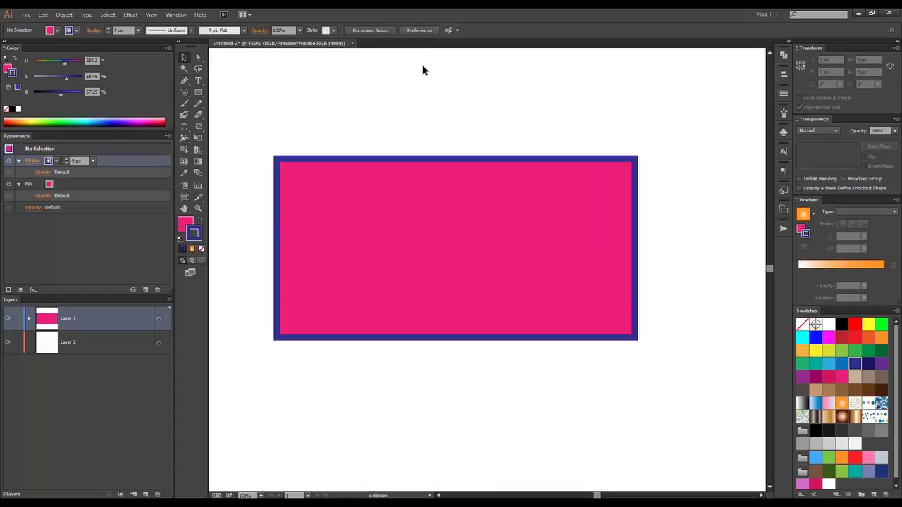
Replace the pink rectangle with a 423 × 240 px blue rectangle with no stroke
left_click(419, 167)
key("Delete")
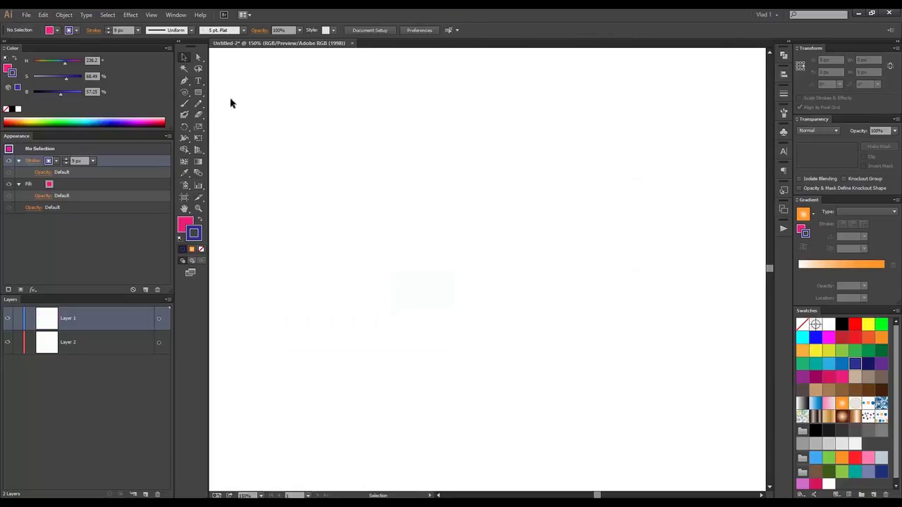
left_click(198, 92)
key("slash")
key("x")
left_click(830, 365)
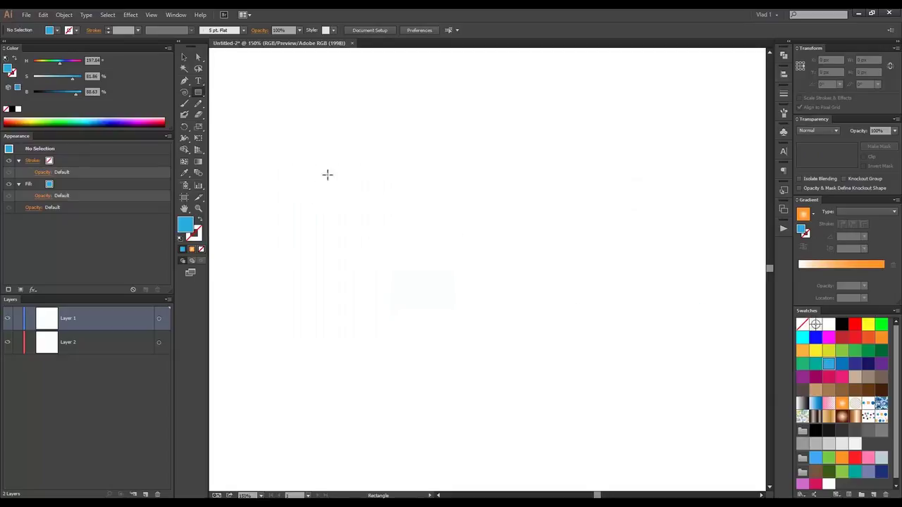
left_click_drag(326, 163, 624, 332)
Apply Object > Path > Add Anchor Points to the blue rectangle
left_click(184, 60)
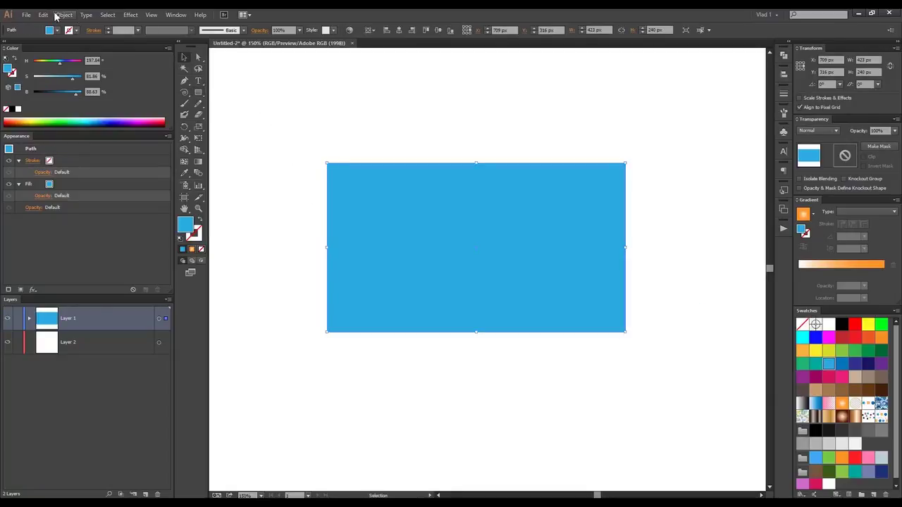
left_click(65, 15)
mouse_move(140, 220)
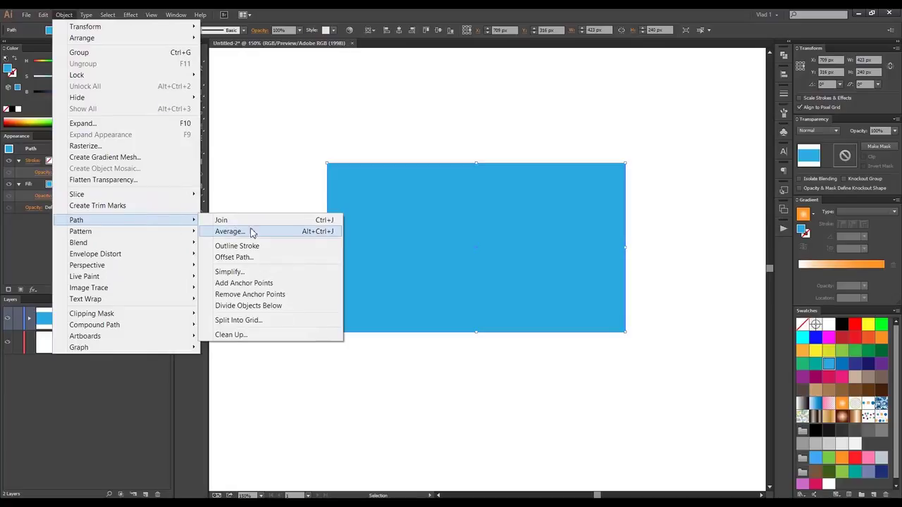
left_click(298, 149)
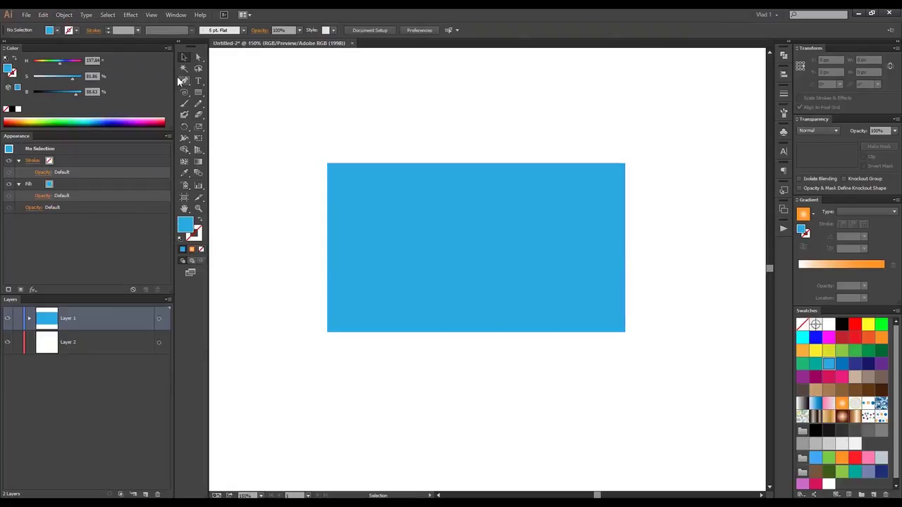
left_click(64, 15)
left_click(398, 201)
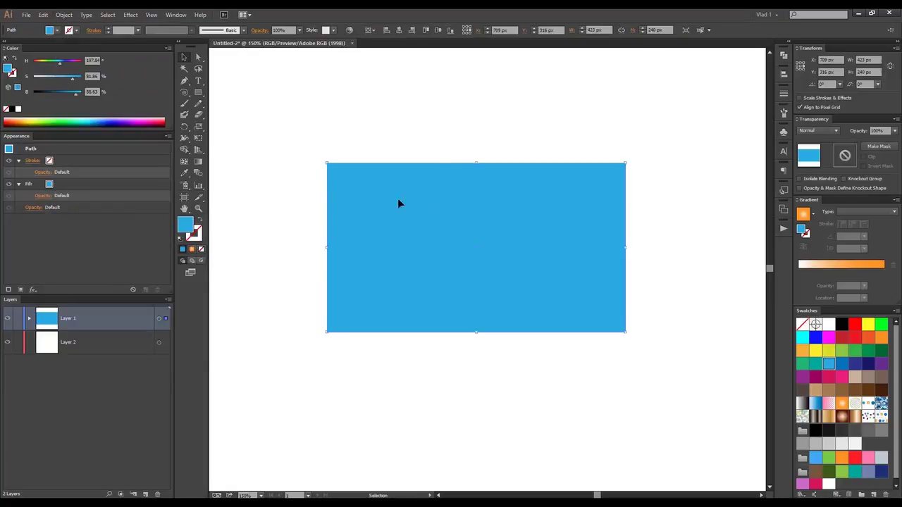
left_click(64, 15)
mouse_move(141, 220)
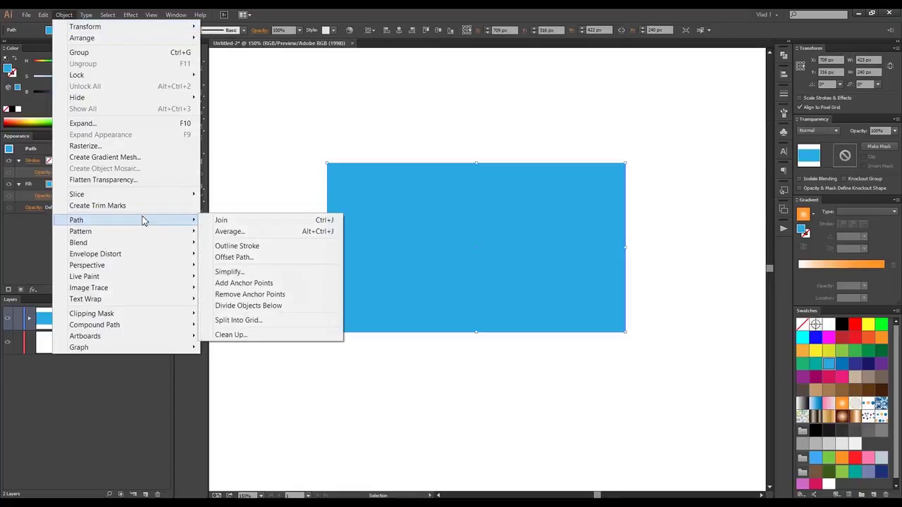
left_click(276, 284)
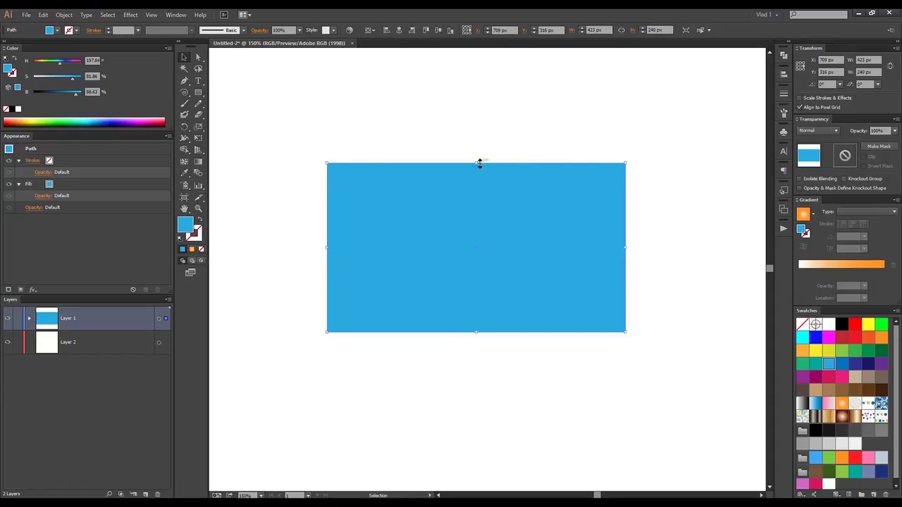
Draw a trial star above the rectangle, then undo it
left_click_drag(198, 92, 246, 138)
left_click_drag(282, 96, 345, 157)
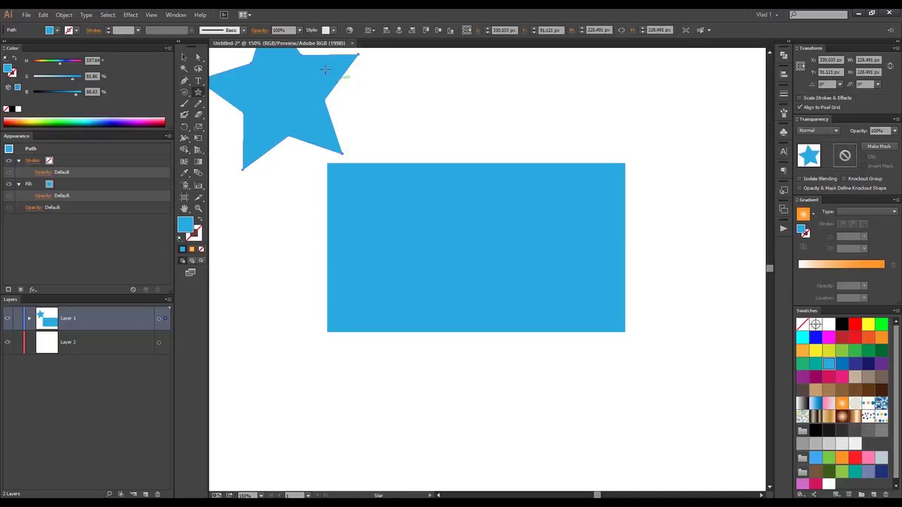
left_click(184, 57)
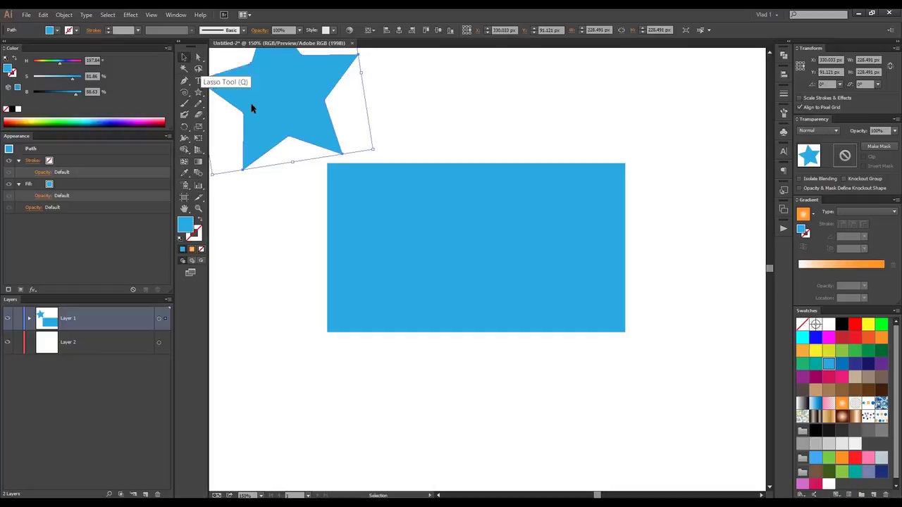
key("ctrl+z")
left_click(335, 117)
Scale the top and bottom middle anchors apart into a 423 × 436.652 px hexagon
left_click(198, 58)
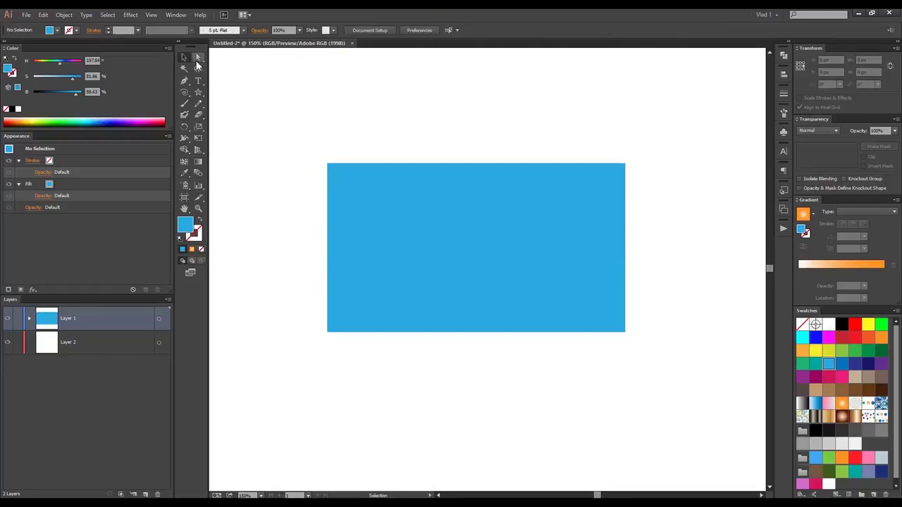
left_click(478, 166)
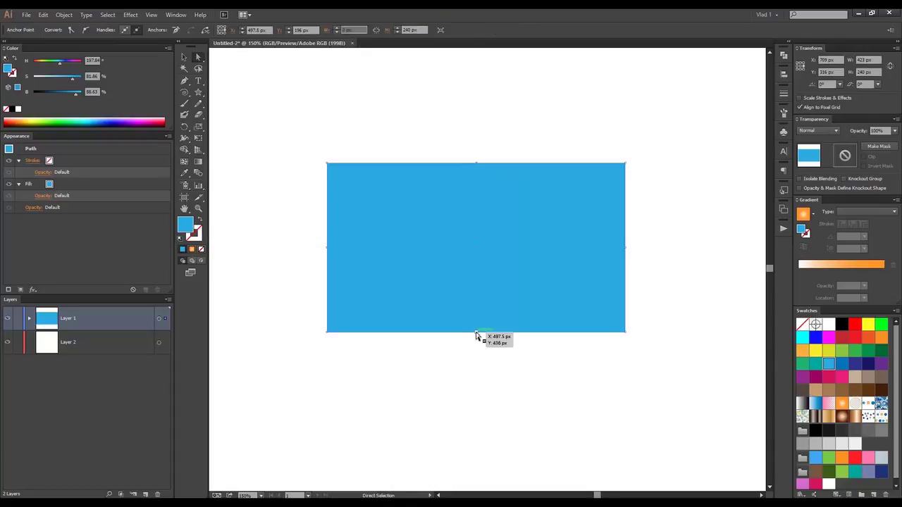
left_click(479, 332)
left_click(475, 164, "shift")
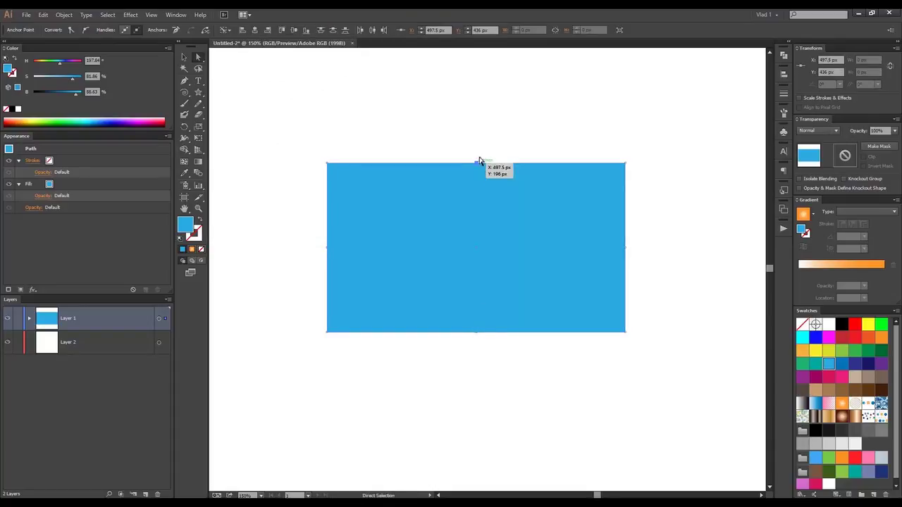
key("s")
left_click_drag(512, 125, 581, 73)
left_click_drag(577, 119, 600, 96)
Select the whole hexagon
left_click(184, 57)
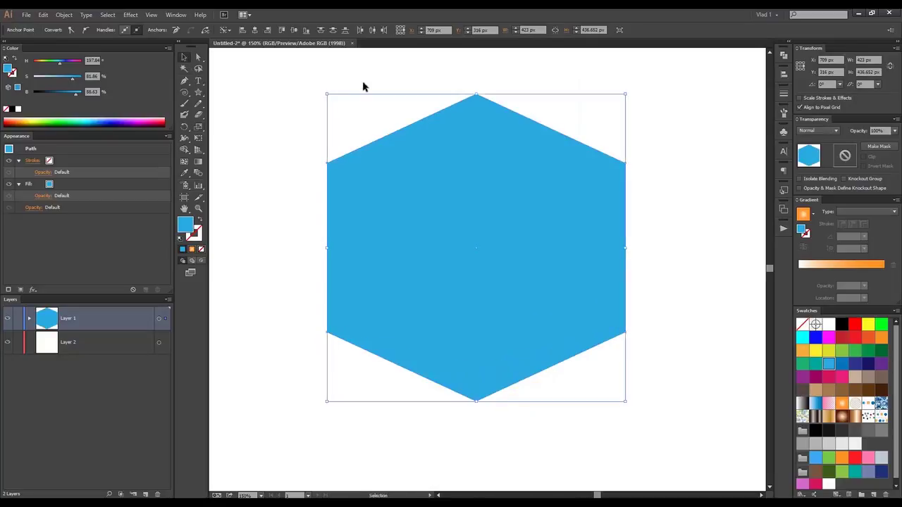
left_click(363, 87)
left_click(487, 185)
left_click(64, 14)
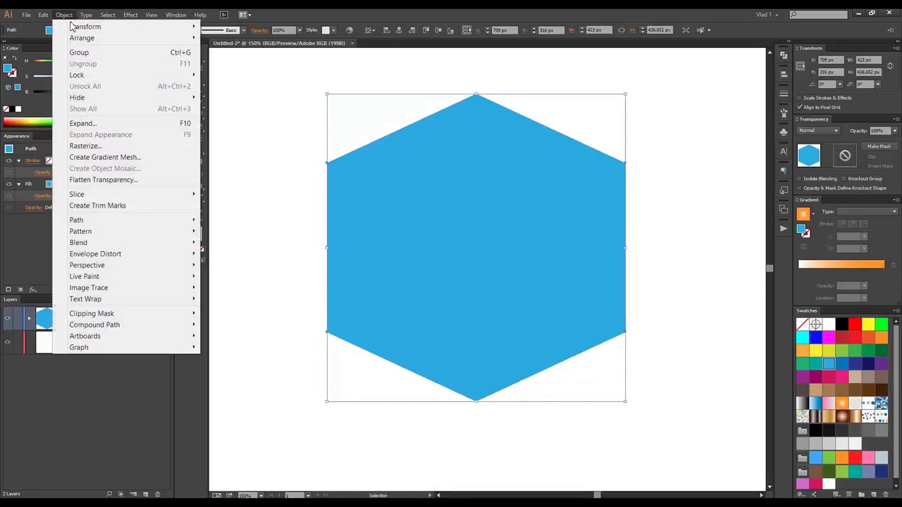
Preview Simplify on the hexagon at 40% Curve Precision, then cancel to keep its sharp corners
mouse_move(186, 224)
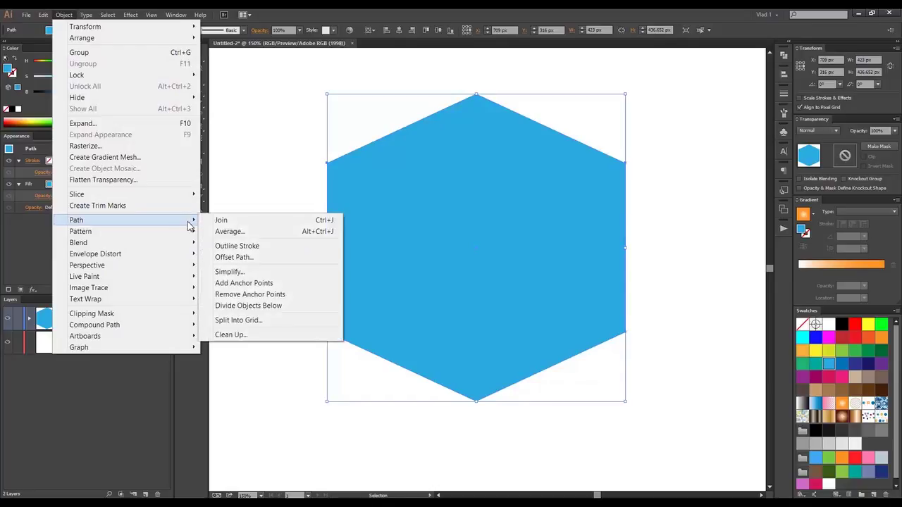
left_click(286, 272)
left_click(381, 307)
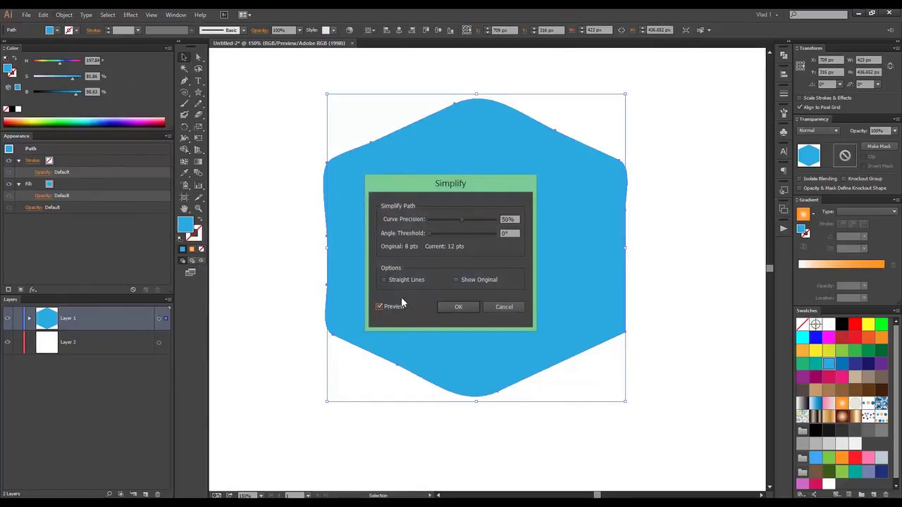
left_click_drag(417, 184, 520, 167)
left_click_drag(553, 200, 520, 202)
left_click(608, 290)
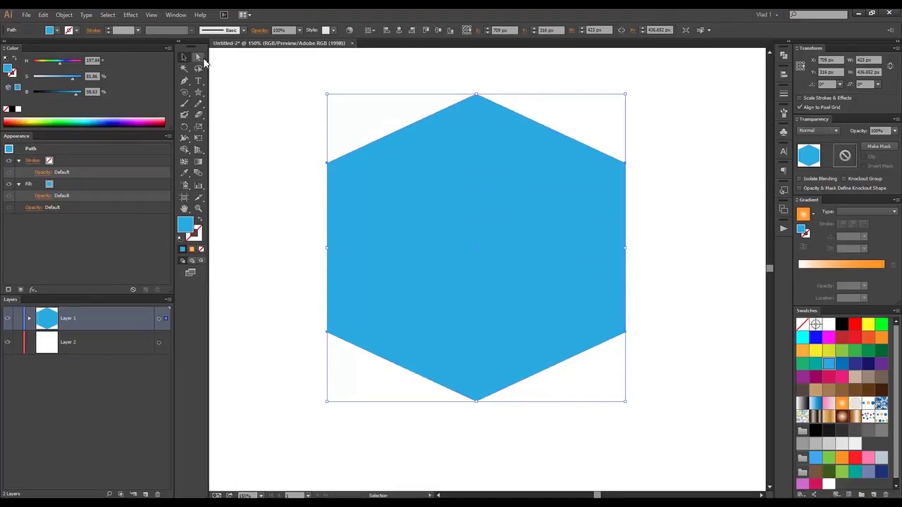
left_click(130, 15)
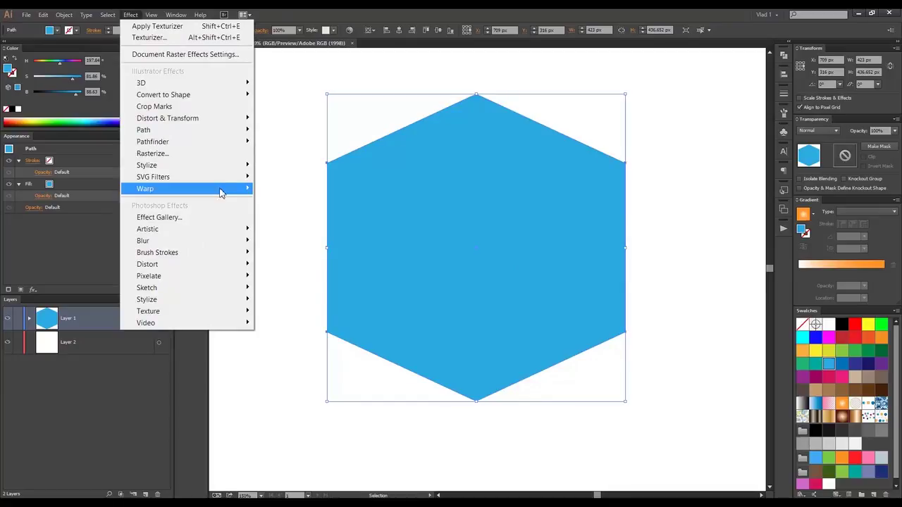
Apply a 5% Roughen to the hexagon and expand its appearance into real anchor points
mouse_move(226, 120)
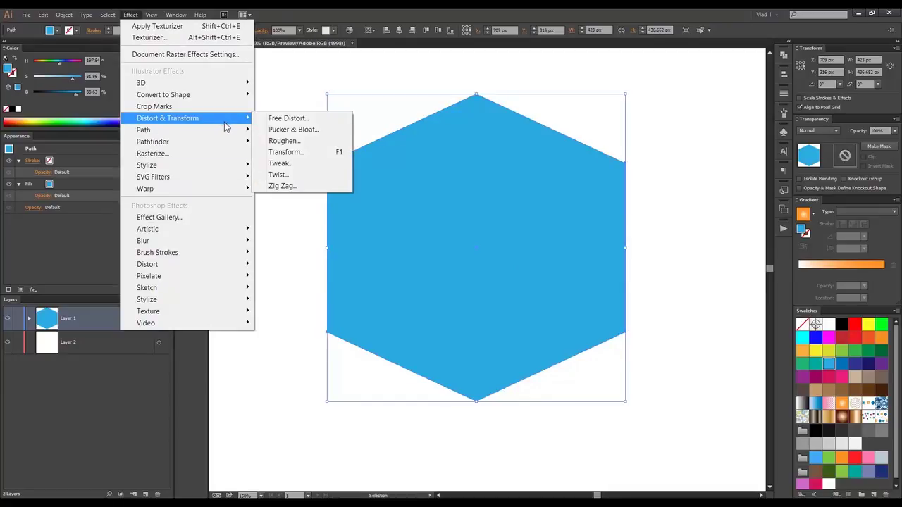
left_click(310, 140)
left_click(527, 306)
left_click(618, 301)
left_click(65, 15)
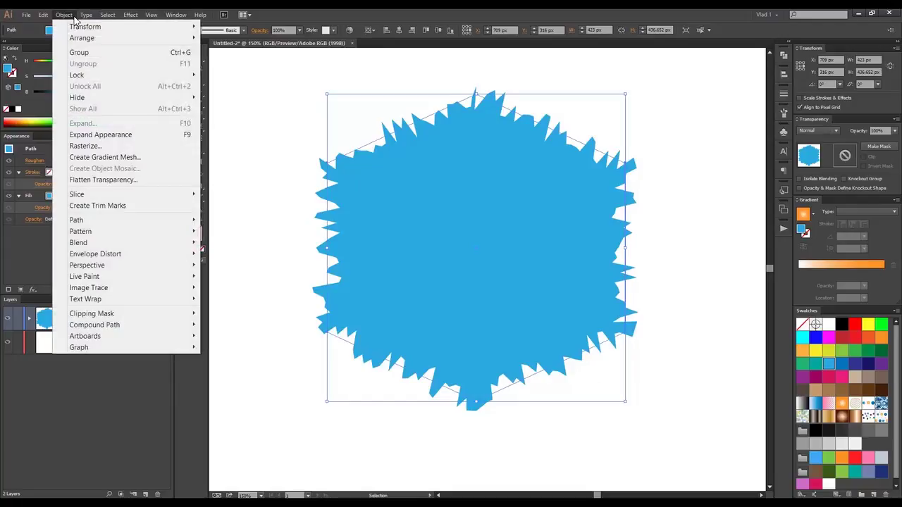
left_click(131, 135)
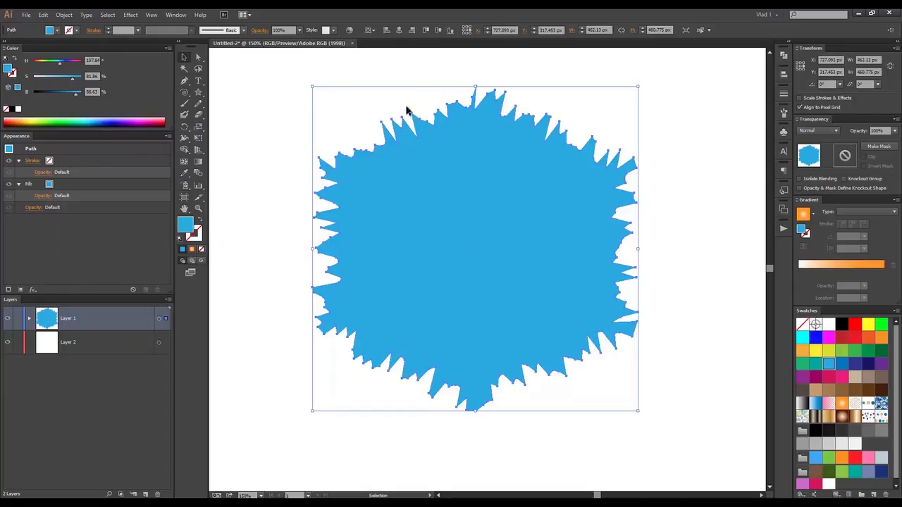
Preview Simplify on the spiky hexagon with Curve Precision set to 39
left_click(62, 15)
mouse_move(146, 222)
left_click(261, 270)
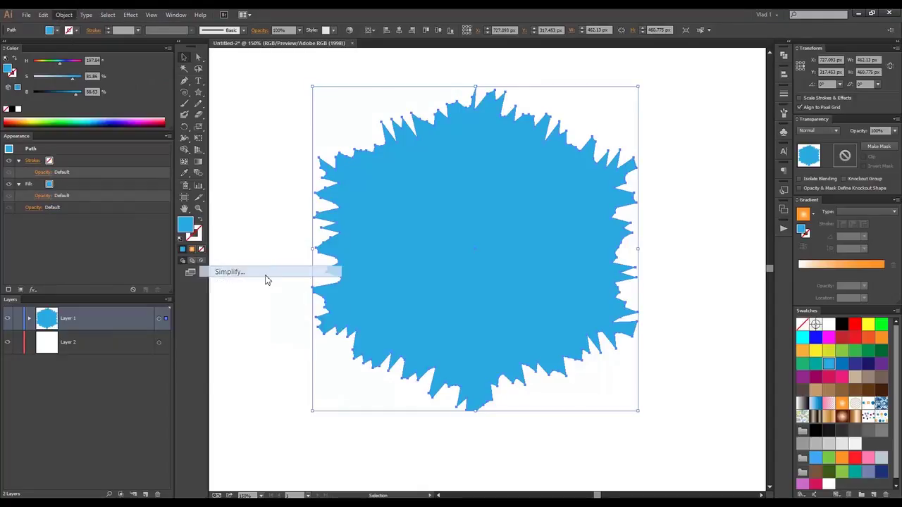
left_click(502, 291)
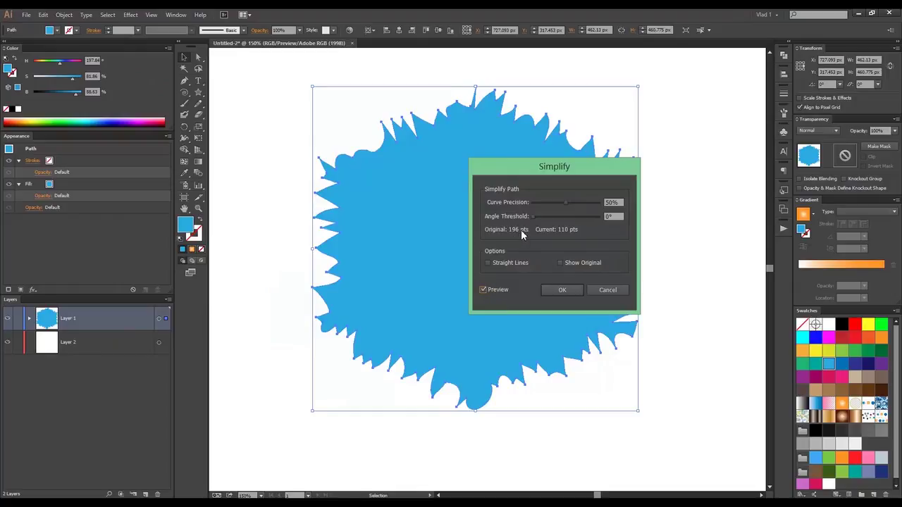
left_click(613, 203)
type("39")
Try Curve Precision 15, 9 and near zero plus Straight Lines, then cancel Simplify
left_click(613, 202)
type("15")
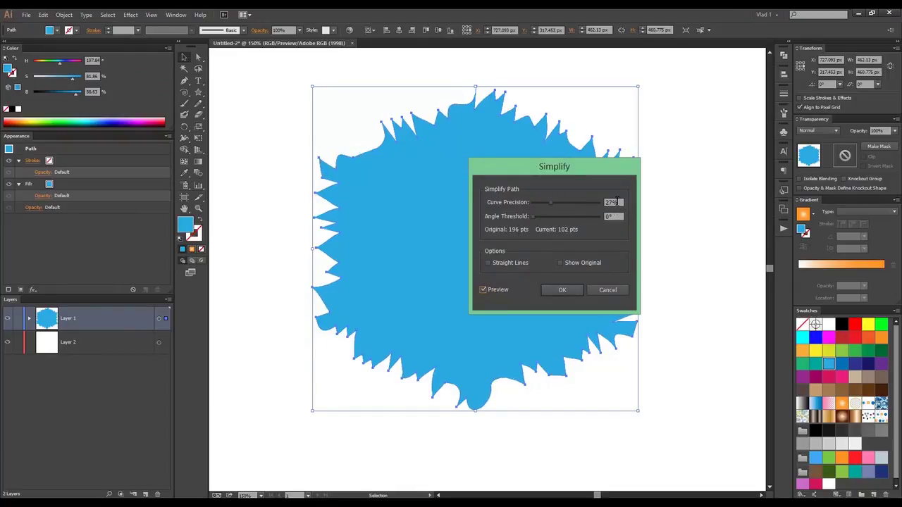
left_click(613, 203)
type("9")
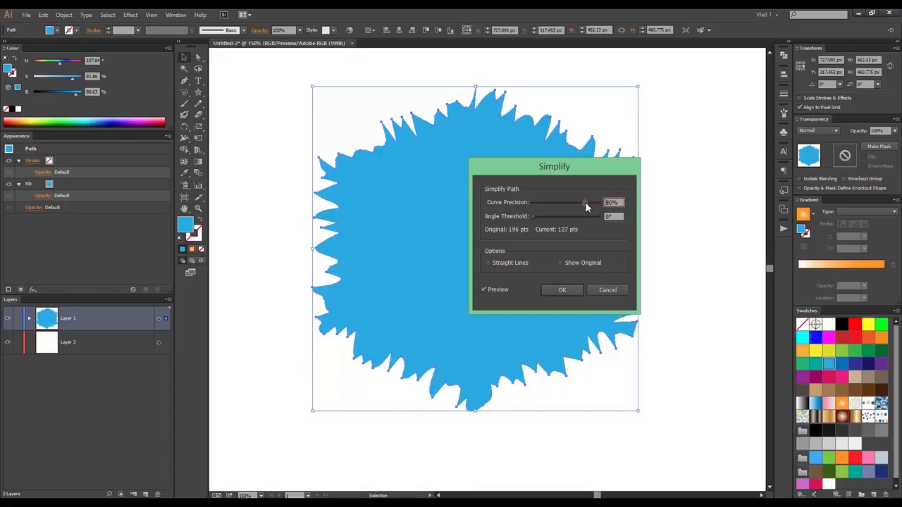
left_click_drag(540, 202, 534, 202)
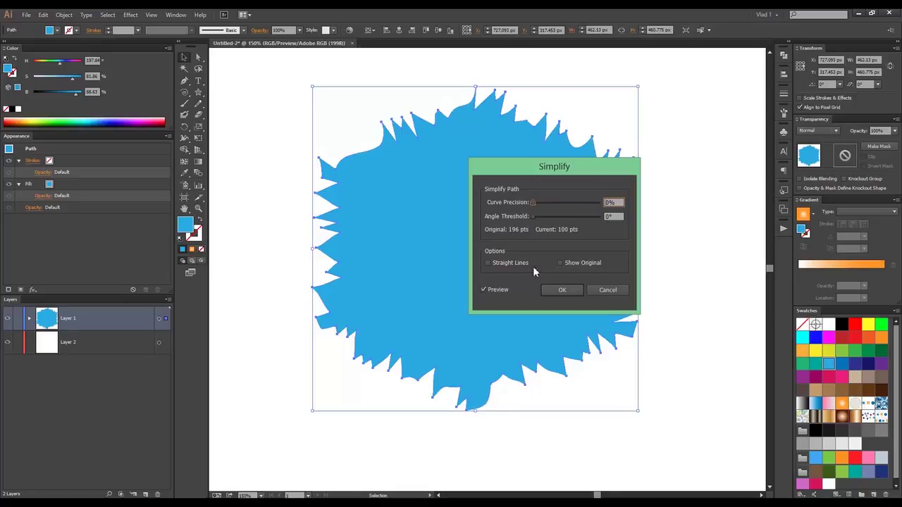
left_click(504, 264)
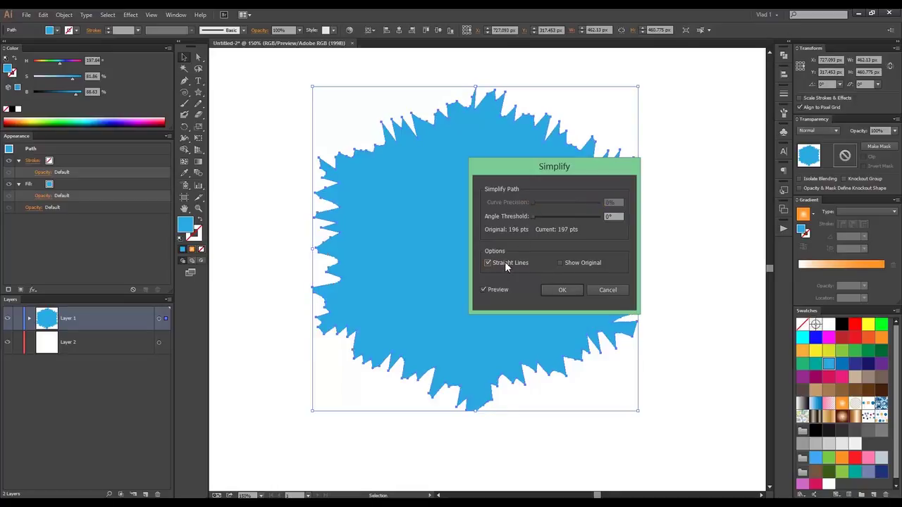
left_click(505, 261)
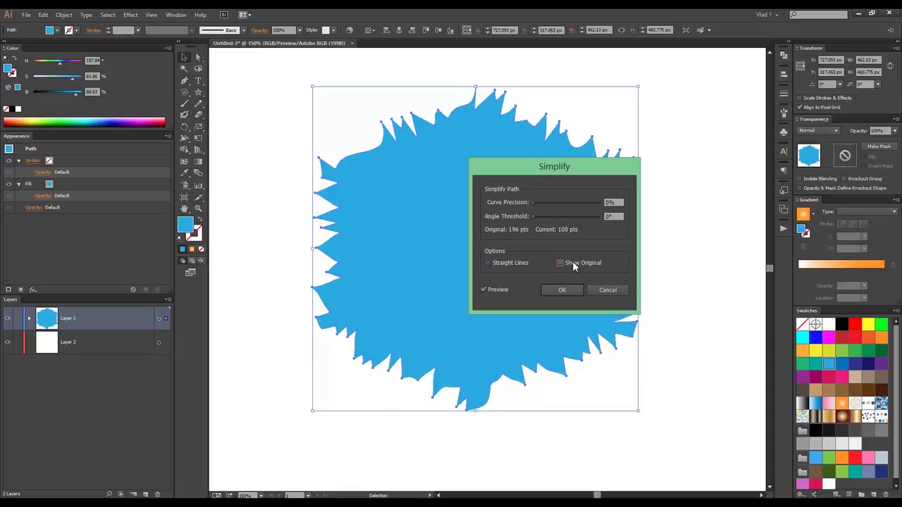
left_click(608, 292)
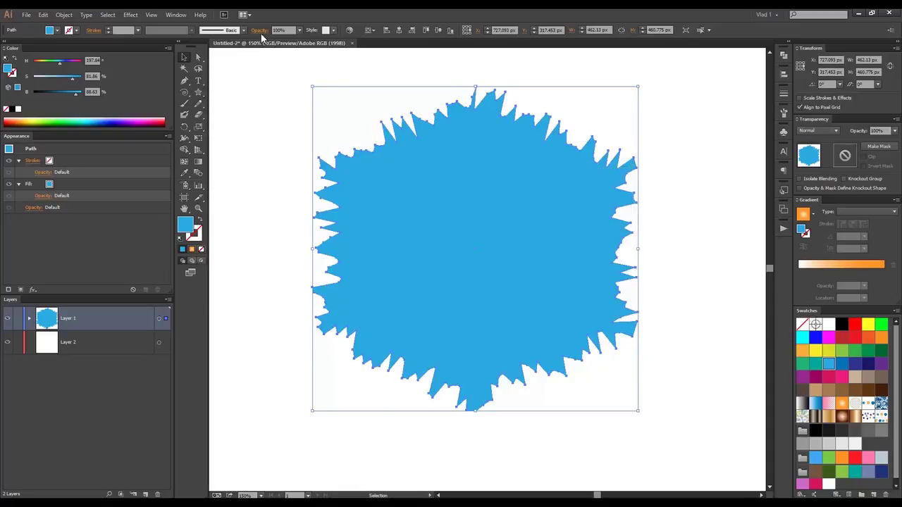
left_click(65, 15)
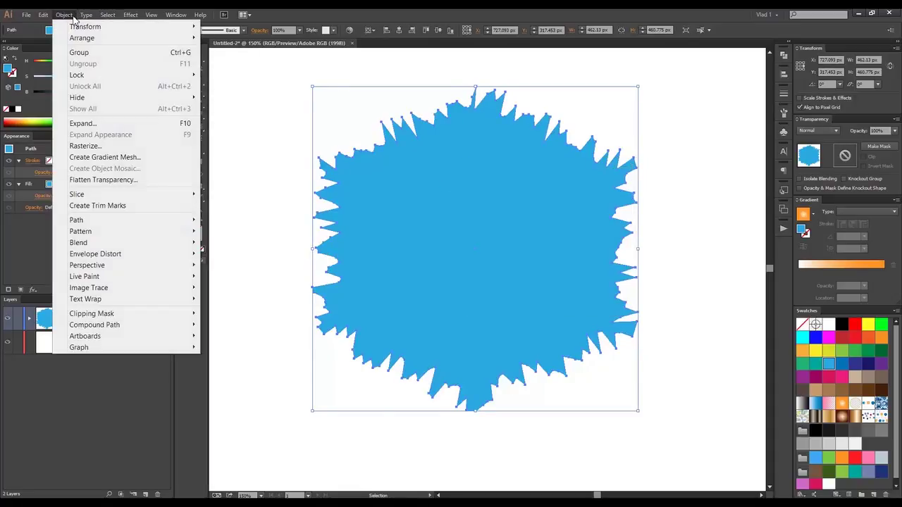
Divide the spiky shape with the star above it and fill the star-shaped piece red
mouse_move(151, 227)
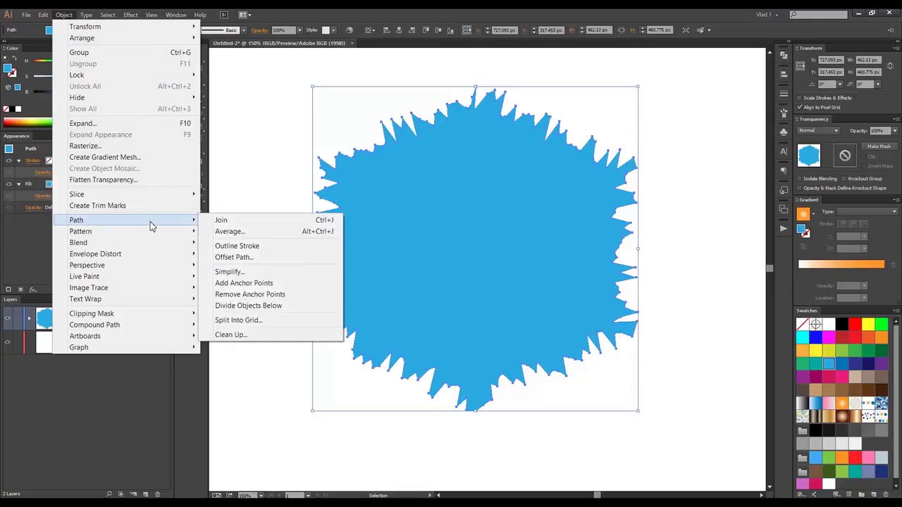
left_click(295, 310)
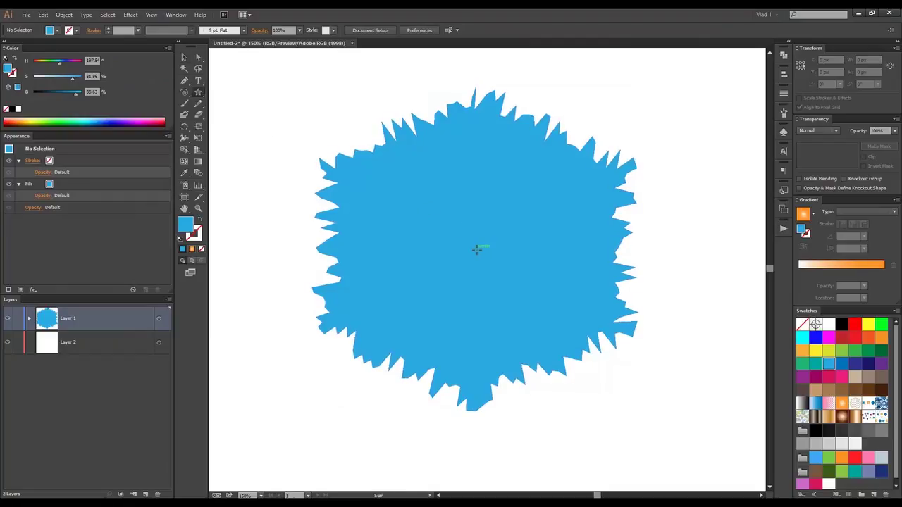
left_click(547, 314)
left_click(184, 57)
left_click(815, 364)
left_click(846, 337)
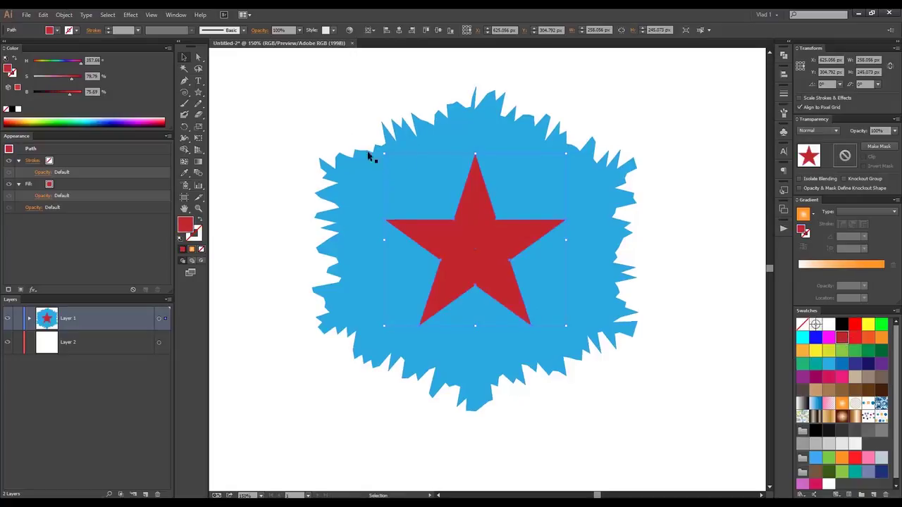
left_click_drag(295, 91, 427, 234)
left_click(63, 14)
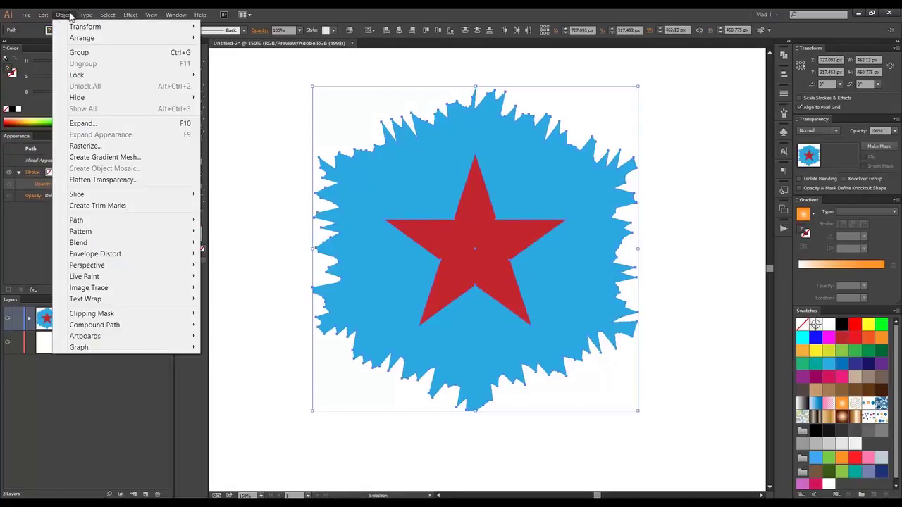
Cut the red star out of the hexagon with Divide Objects Below and release the compound path
mouse_move(161, 221)
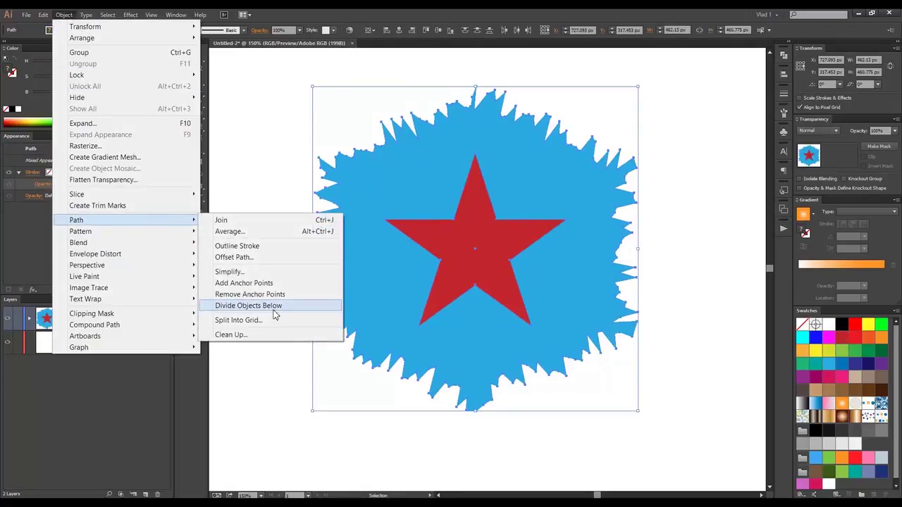
left_click(275, 308)
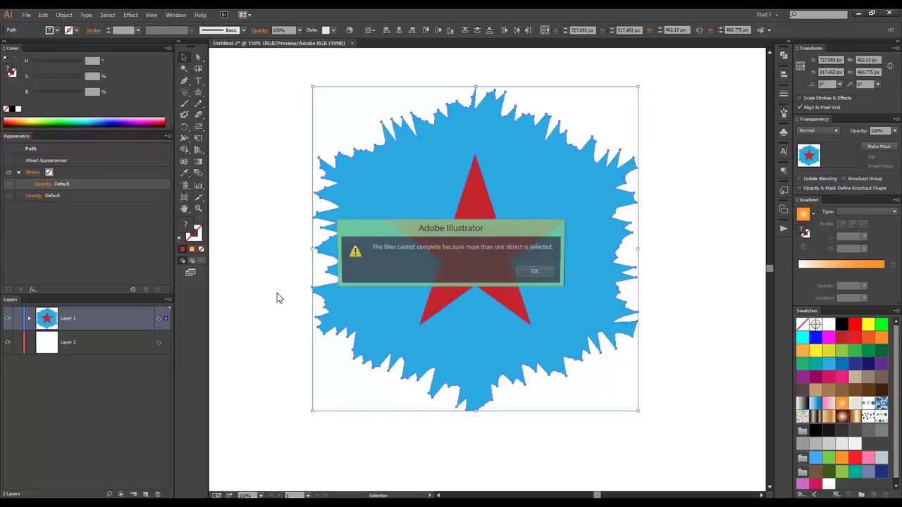
left_click(537, 273)
left_click(493, 282)
left_click(65, 14)
mouse_move(141, 225)
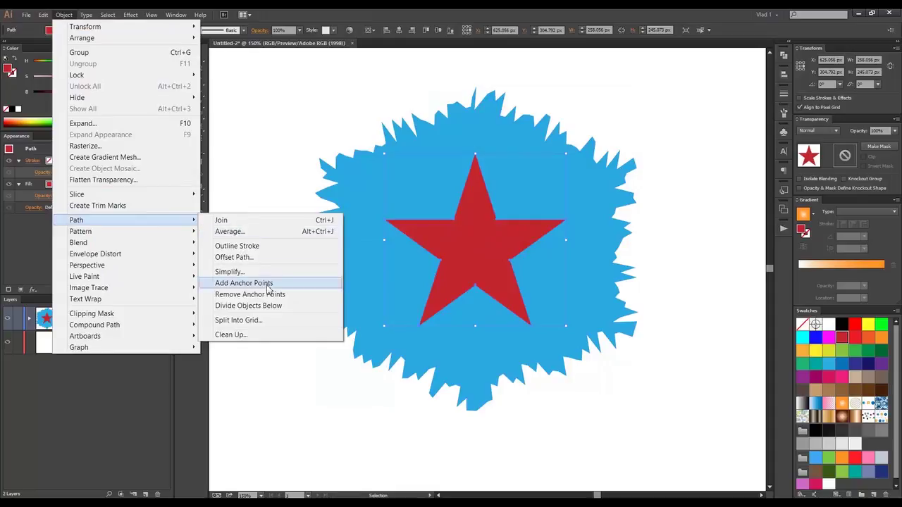
left_click(280, 308)
left_click(339, 176)
right_click(377, 177)
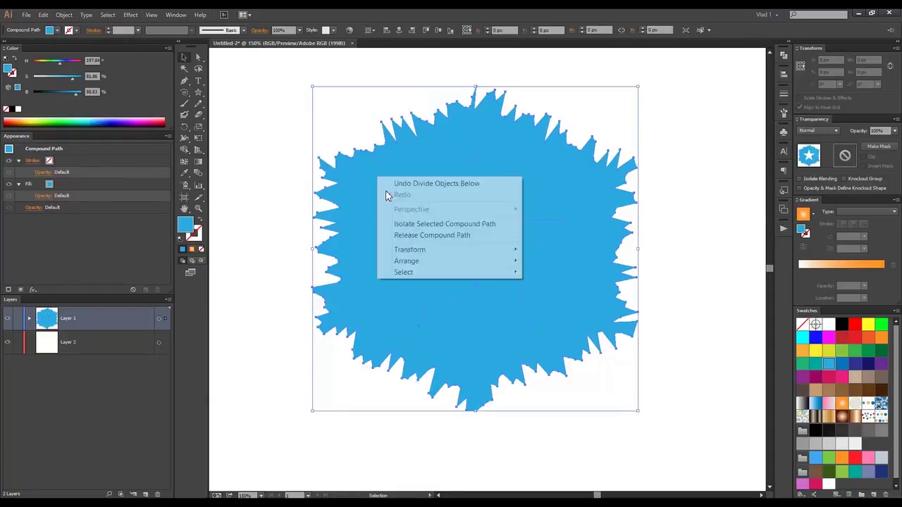
left_click(423, 236)
Drag the blue star piece to the right, apart from the repositioned spiky hexagon
left_click_drag(407, 185, 340, 276)
left_click_drag(466, 217, 607, 149)
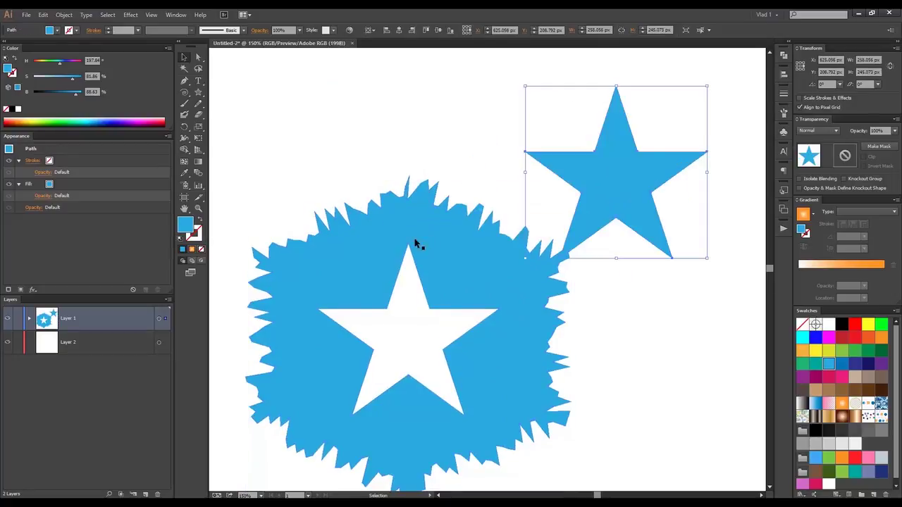
left_click_drag(416, 242, 401, 121)
scroll(608, 282, "down", 4)
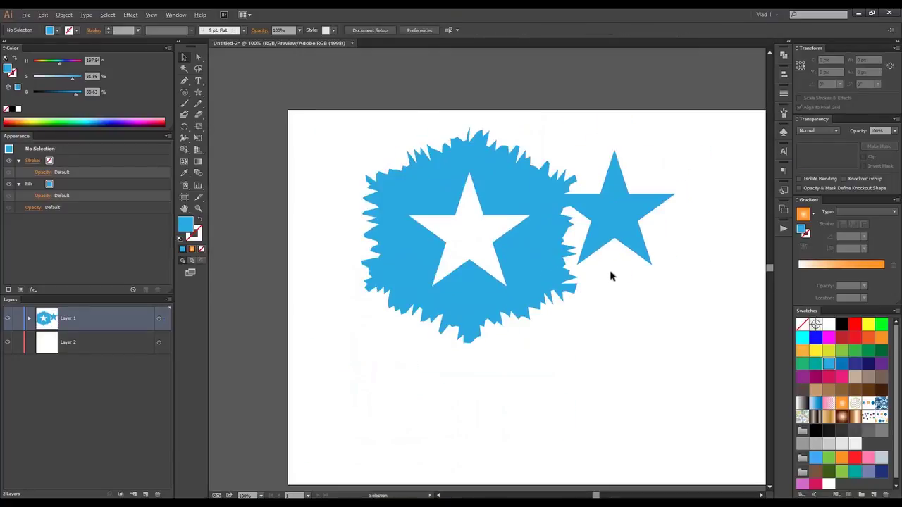
left_click_drag(614, 232, 673, 232)
left_click(610, 187)
scroll(599, 191, "up", 4)
scroll(580, 197, "down", 3)
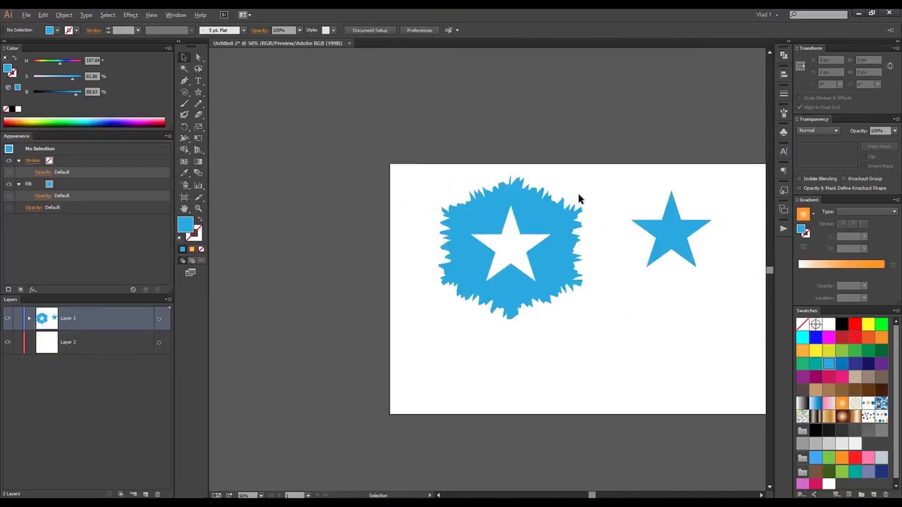
scroll(580, 198, "up", 1)
scroll(632, 223, "up", 1)
scroll(491, 196, "up", 1)
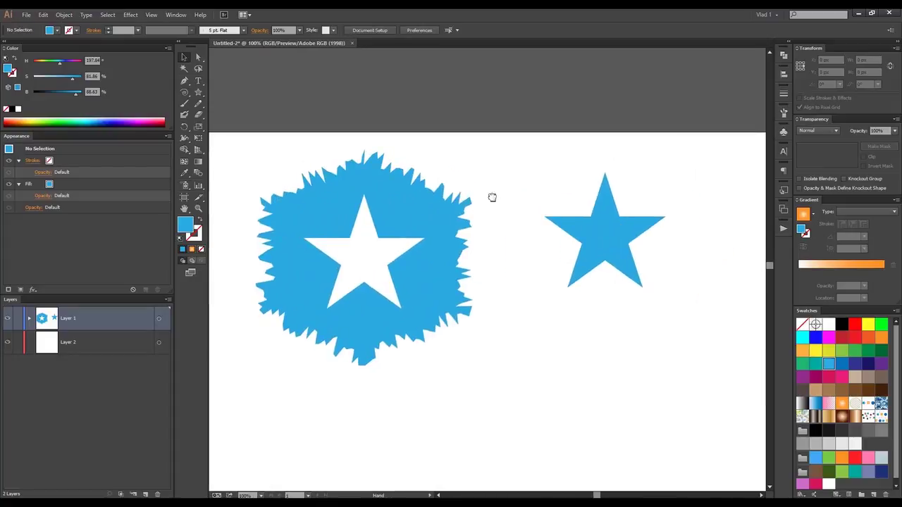
Select the separate blue star and zoom in closely on it
scroll(508, 205, "right", 2)
scroll(554, 235, "left", 1)
left_click(554, 235)
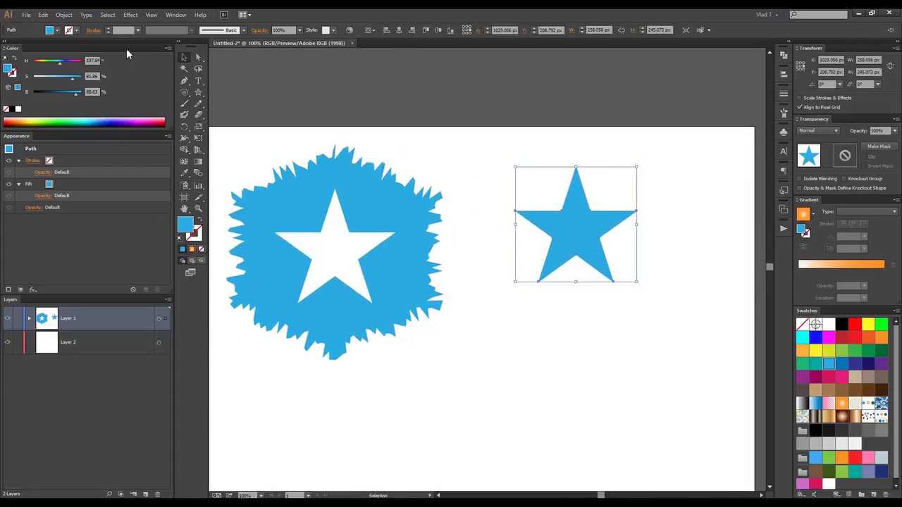
left_click(63, 14)
mouse_move(136, 224)
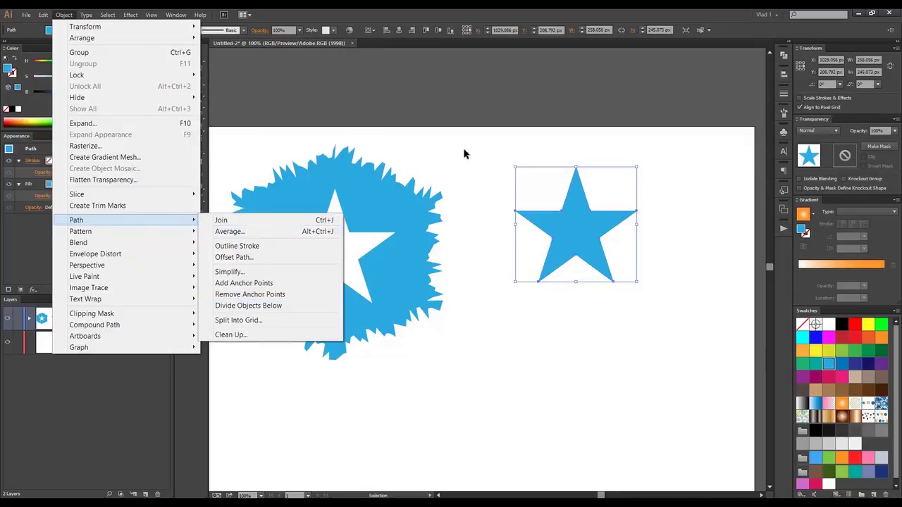
left_click(437, 180)
key("ctrl+equal")
key("ctrl+equal")
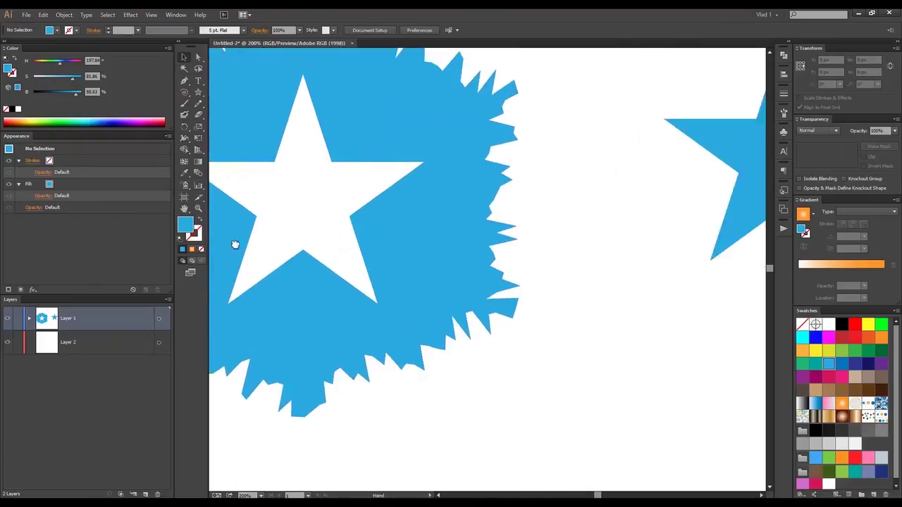
left_click_drag(607, 256, 382, 224)
left_click(499, 255)
key("ctrl+equal")
key("ctrl+equal")
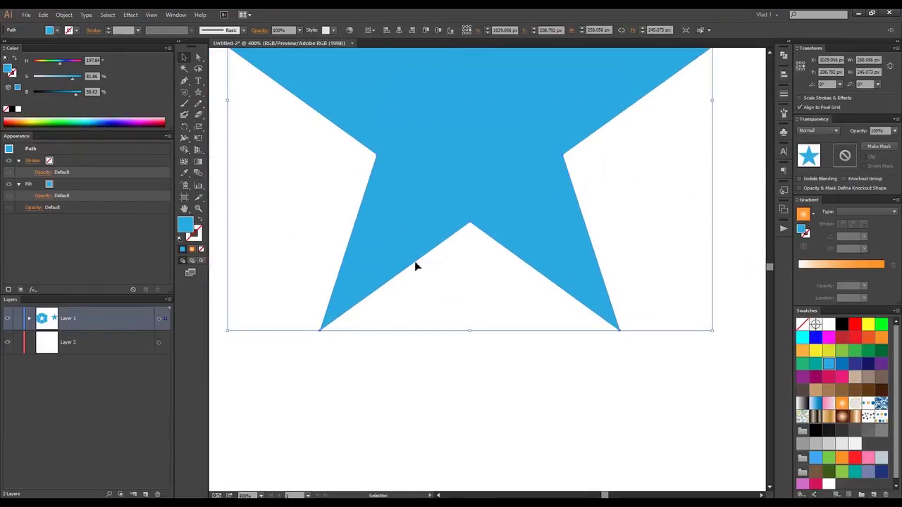
Delete the star's inner bottom anchor with Direct Selection, flattening its lower edge
key("p")
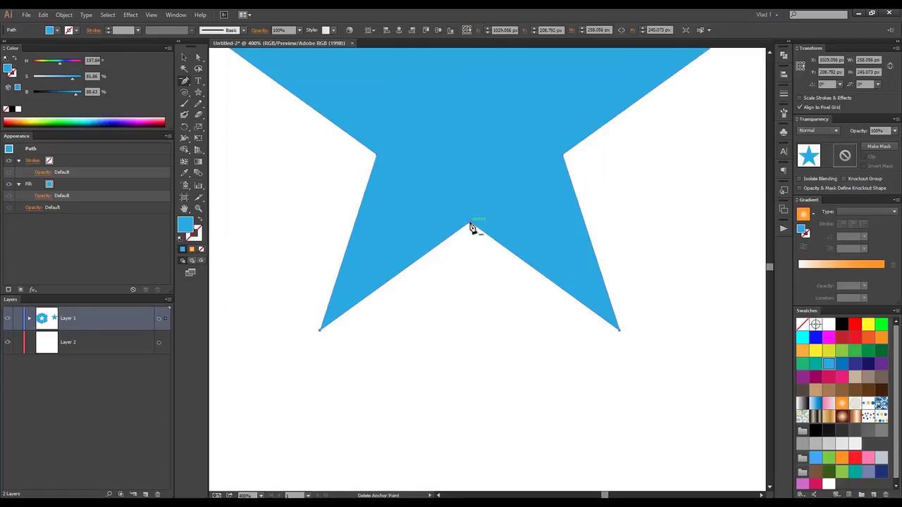
left_click(471, 224)
key("v")
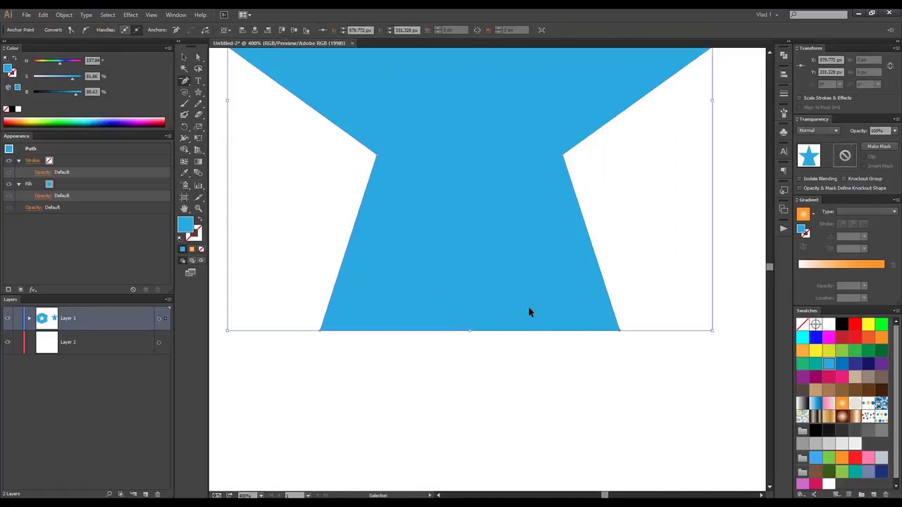
key("ctrl+z")
left_click(197, 57)
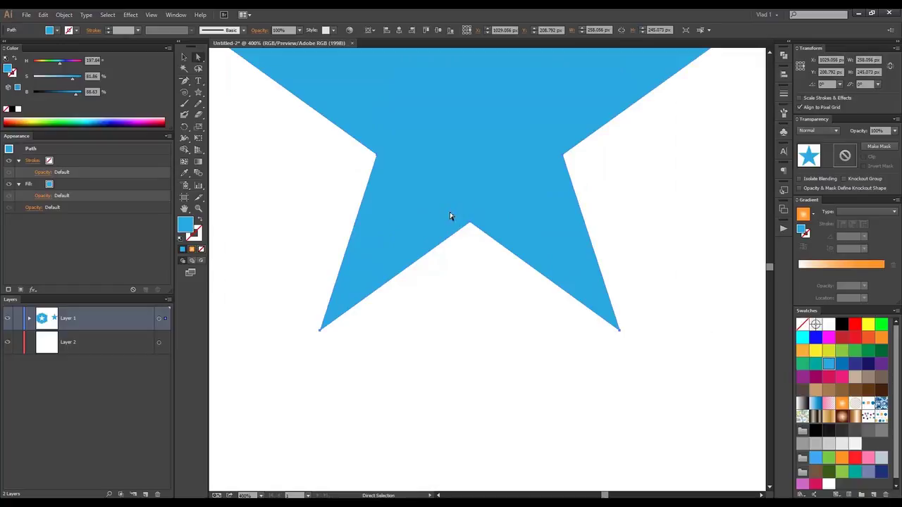
left_click(471, 224)
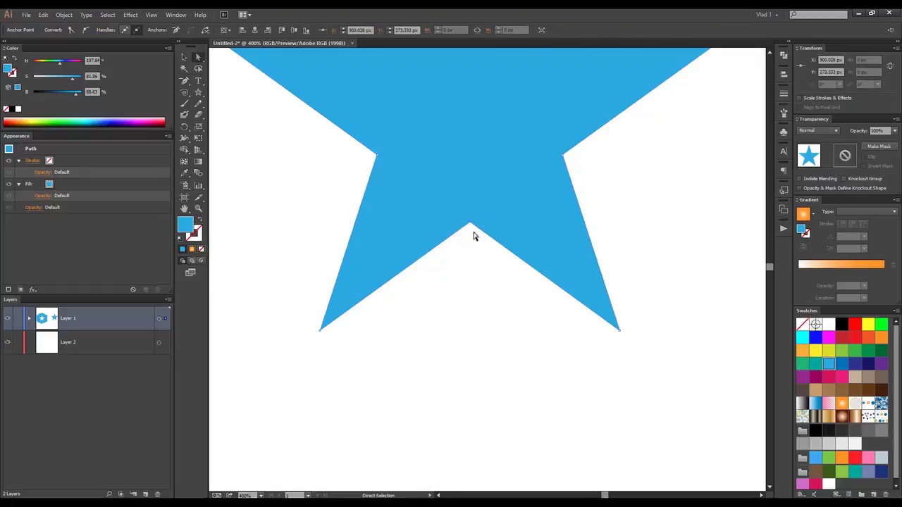
key("Delete")
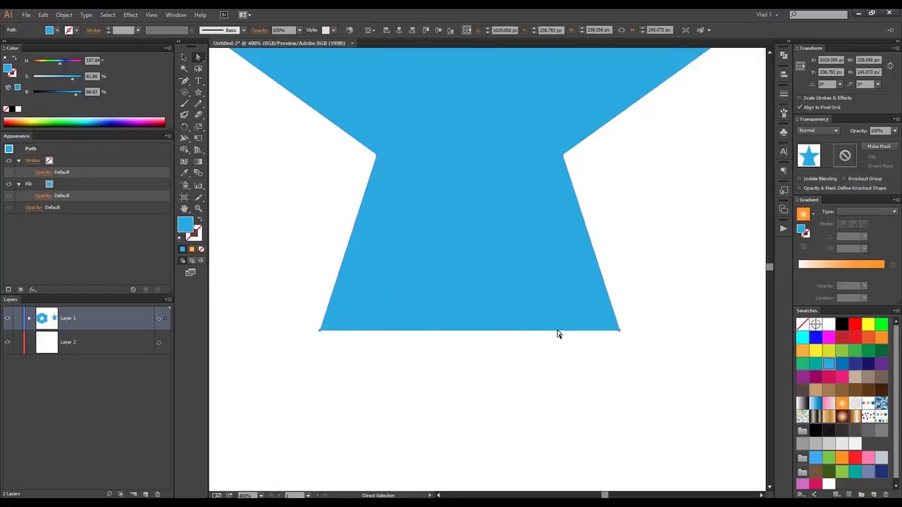
left_click(184, 57)
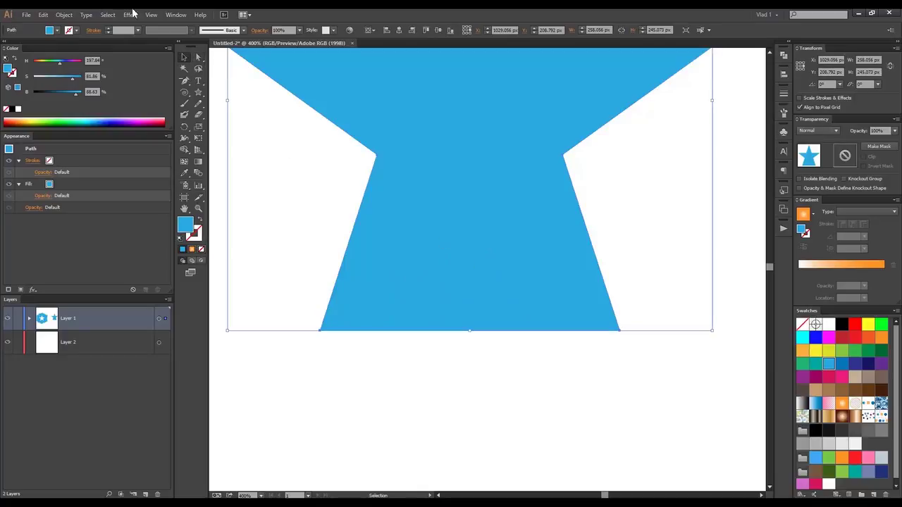
left_click(65, 14)
left_click(409, 364)
Select the star's two bottom anchors and try joining them
key("a")
left_click_drag(250, 307, 678, 394)
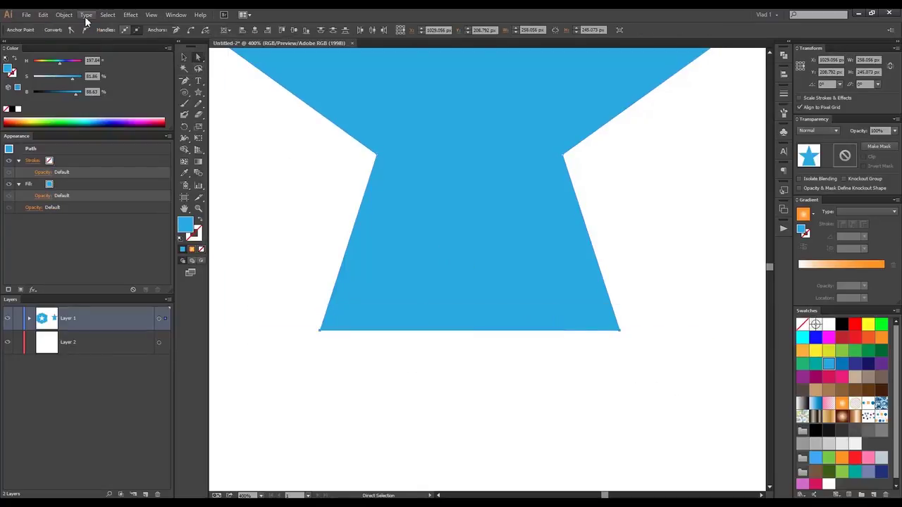
left_click(64, 14)
mouse_move(139, 224)
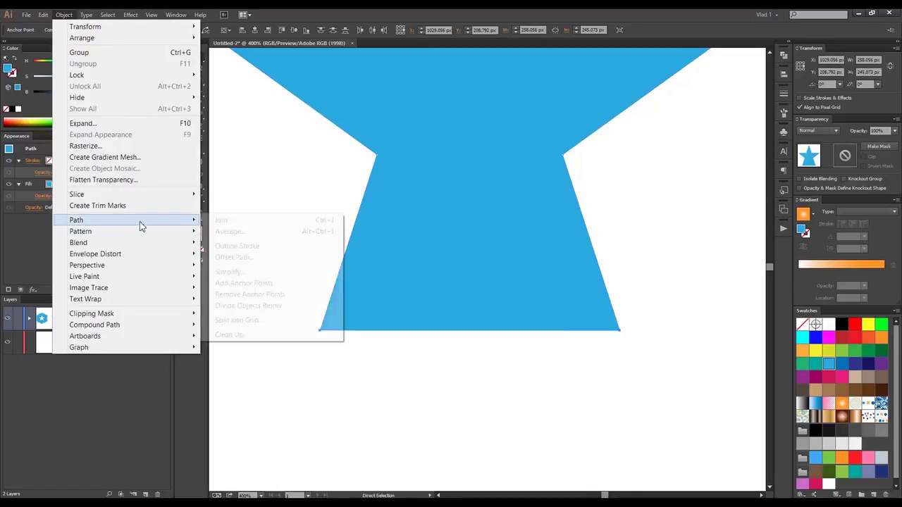
left_click(222, 221)
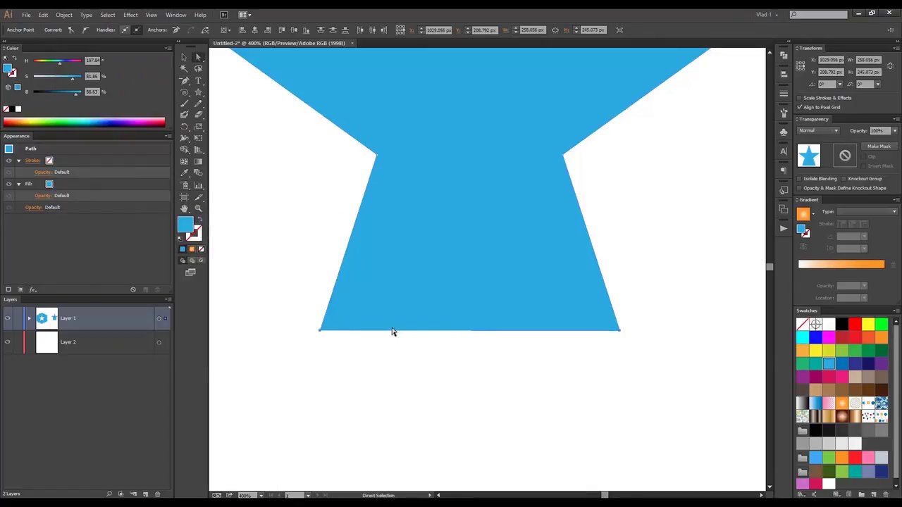
left_click(658, 315)
Average the two bottom anchors on Both axes into a single tip
left_click_drag(284, 281, 730, 381)
left_click(63, 14)
mouse_move(138, 222)
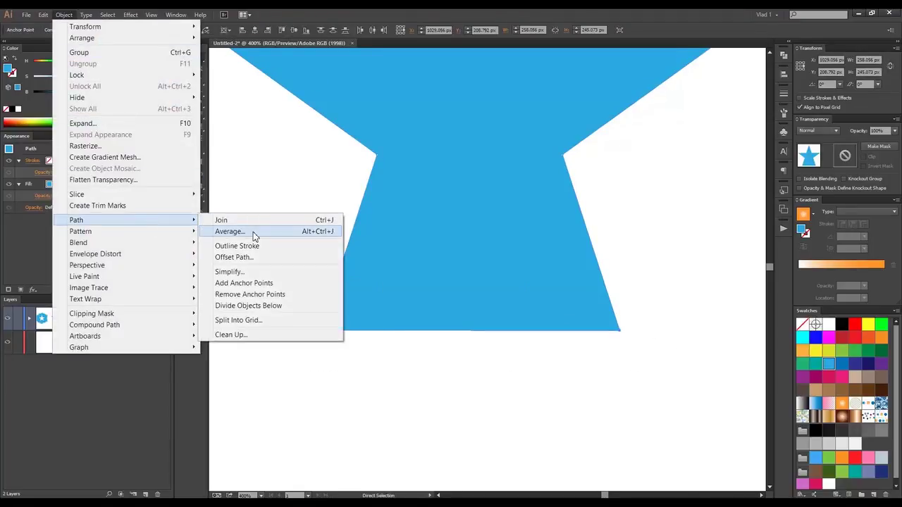
left_click(247, 231)
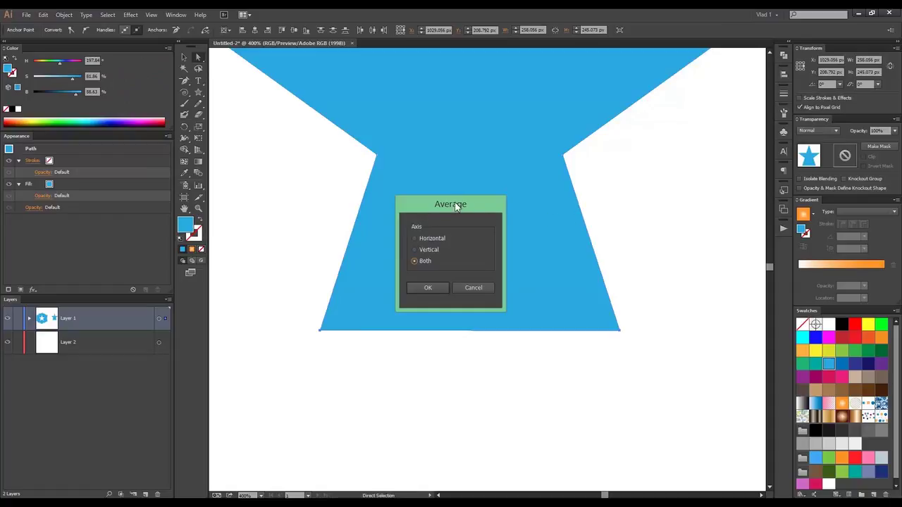
left_click_drag(455, 205, 599, 205)
left_click(575, 250)
left_click(578, 287)
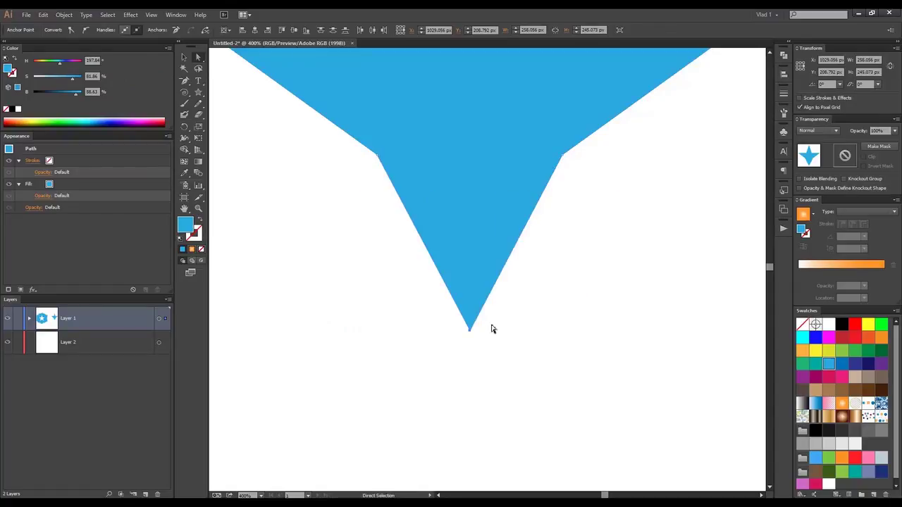
Check the merged bottom tip's coordinates, then deselect the finished four-point star
scroll(493, 329, "up", 1)
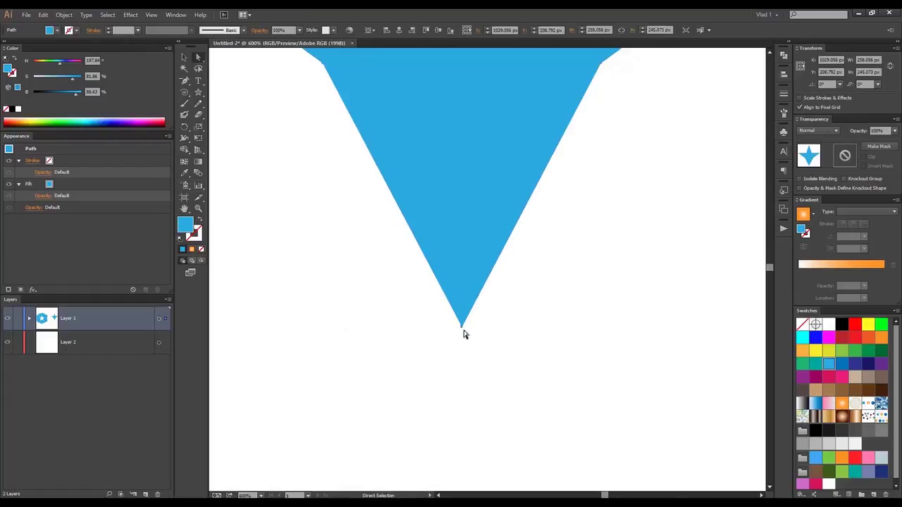
left_click(463, 329)
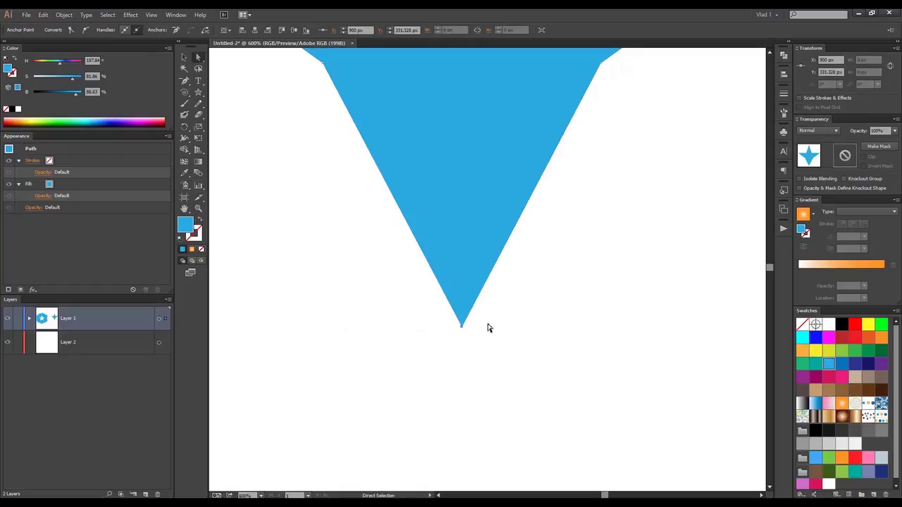
left_click(462, 330)
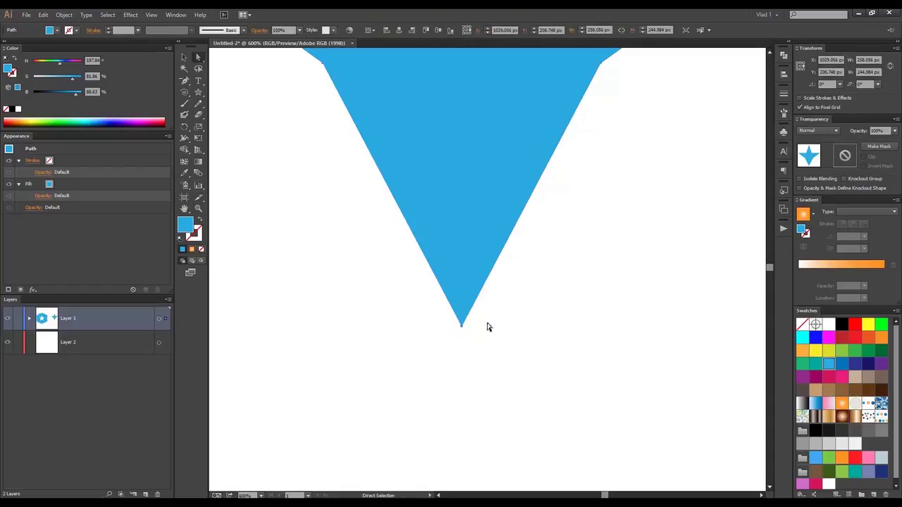
scroll(486, 325, "down", 1)
left_click(184, 57)
left_click(499, 175)
key("a")
key("v")
left_click(634, 185)
scroll(624, 177, "down", 2)
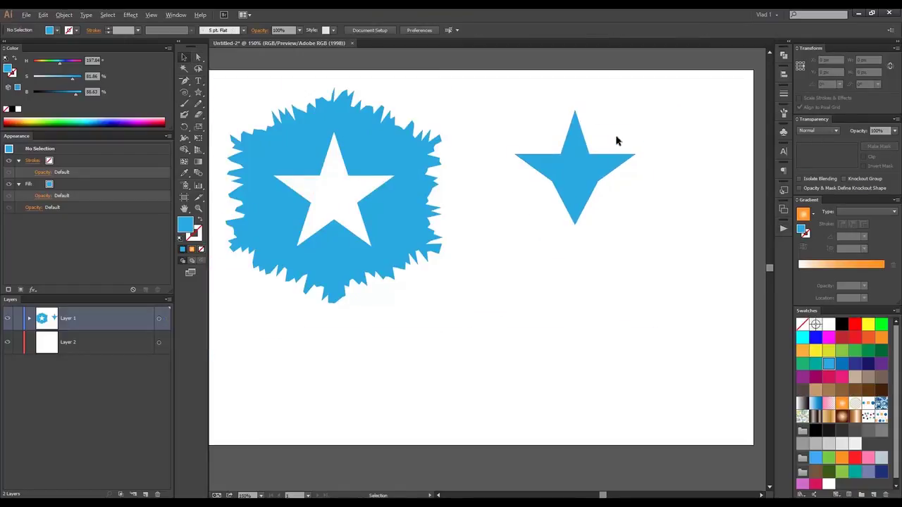
Select the four-point star and preview Split Into Grid on it
scroll(616, 141, "up", 2)
left_click(525, 198)
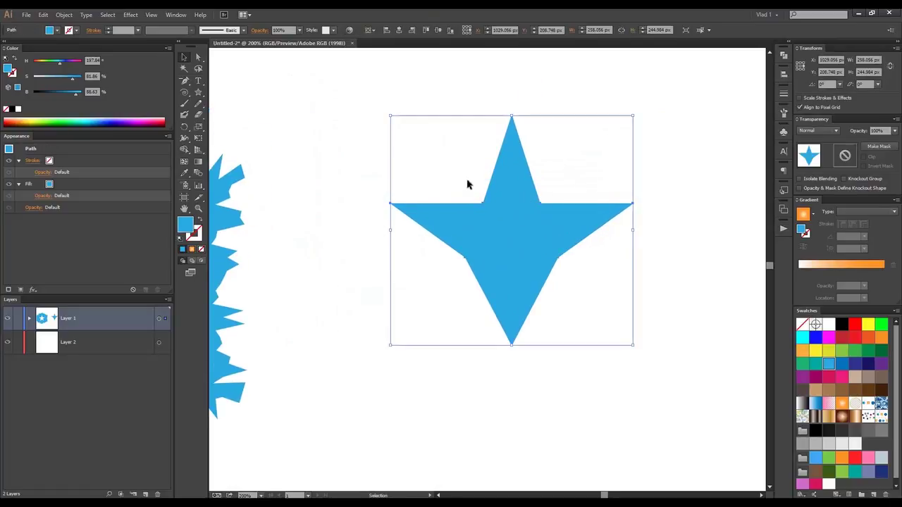
left_click(64, 15)
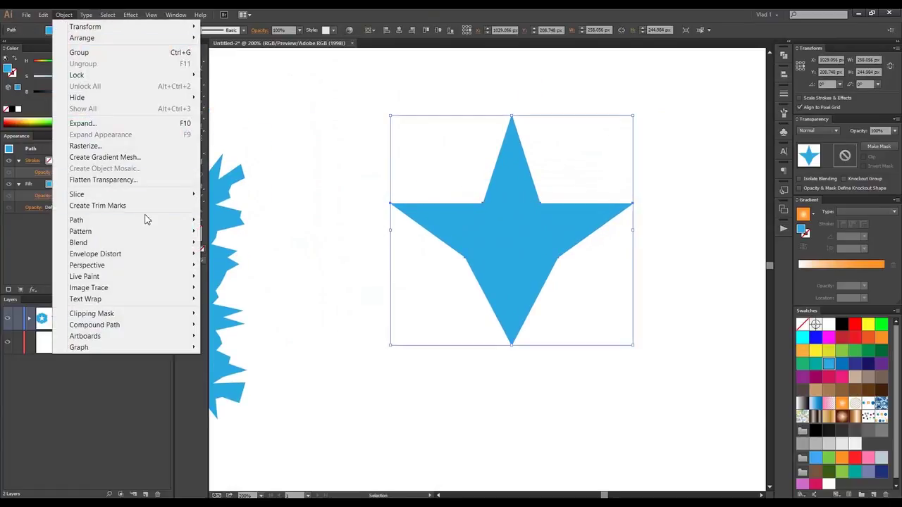
mouse_move(148, 223)
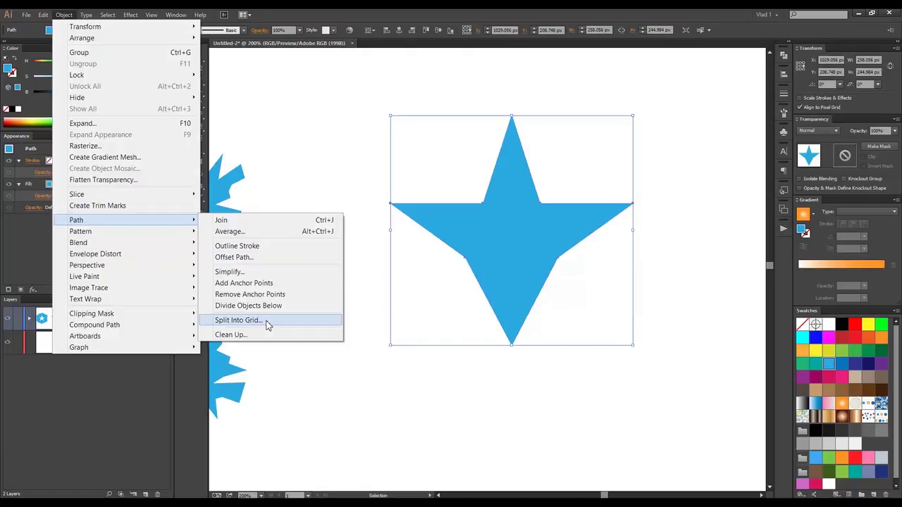
left_click(267, 322)
left_click_drag(459, 180, 699, 80)
left_click(630, 197)
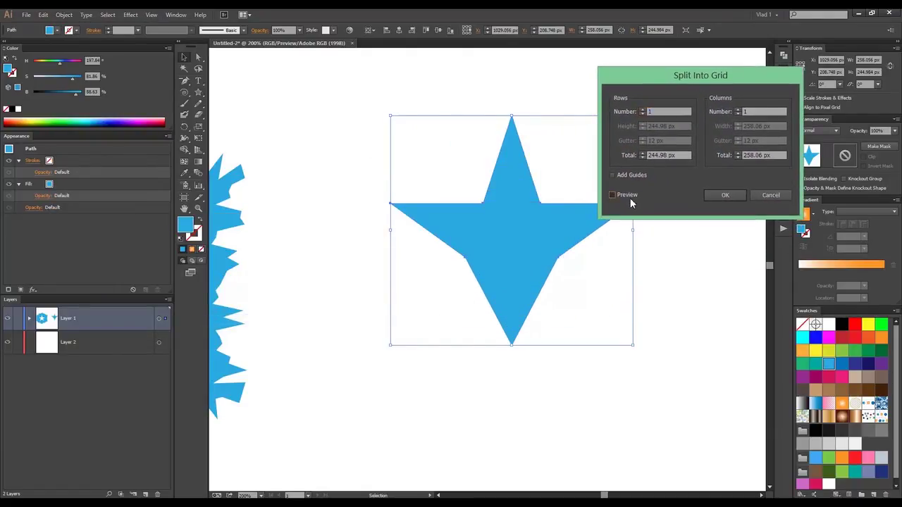
Split the star into 3 rows by 5 columns and reposition the resulting grid
double_click(676, 112)
type("3")
double_click(749, 113)
type("5")
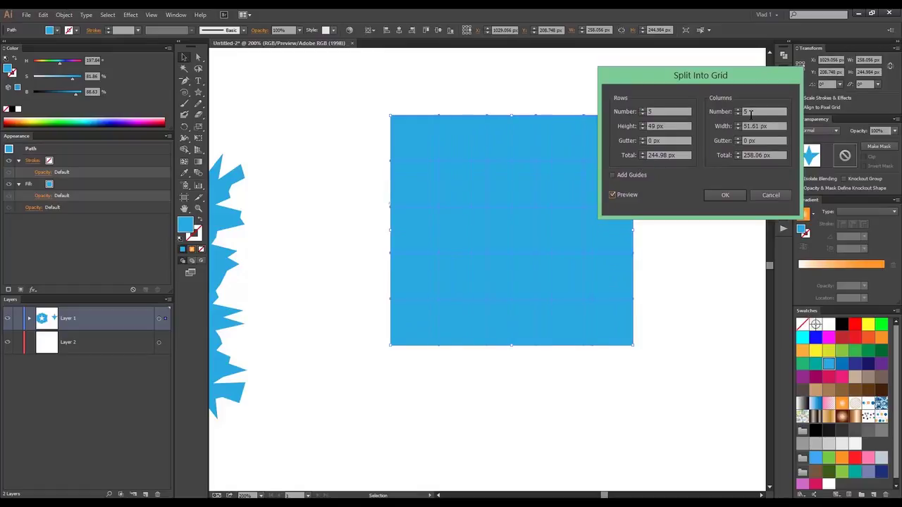
left_click(725, 195)
left_click_drag(585, 138, 513, 88)
right_click(495, 203)
left_click(598, 129)
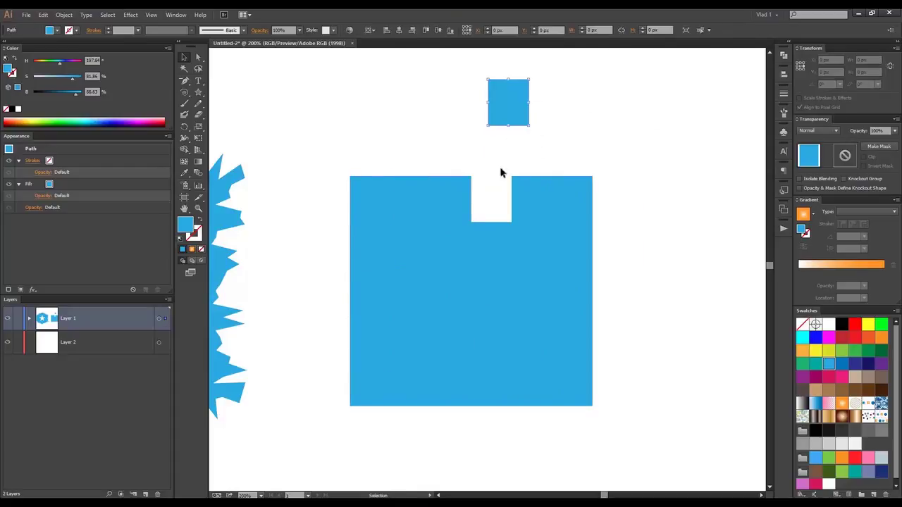
Drag seven grid squares out above, beside and below the blue block
left_click_drag(541, 179, 634, 114)
left_click_drag(556, 242, 680, 242)
left_click_drag(454, 220, 401, 133)
left_click_drag(444, 276, 638, 363)
left_click(478, 342)
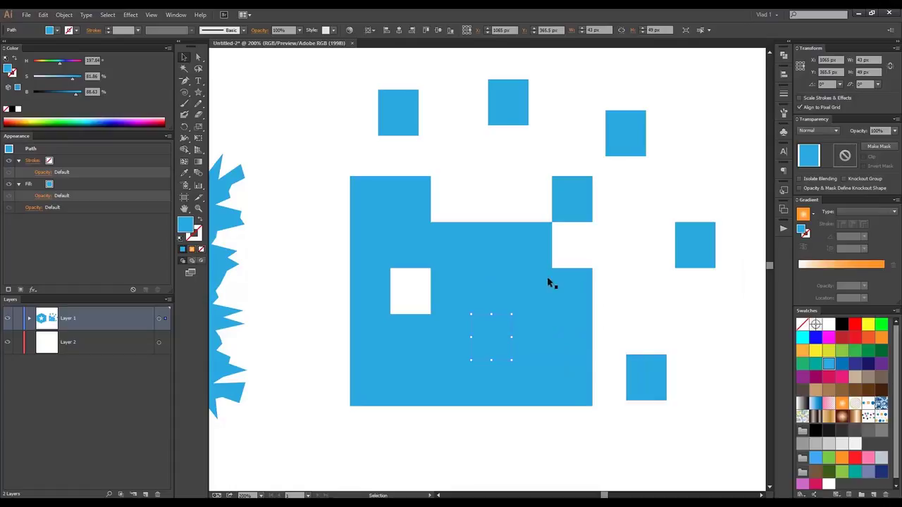
left_click_drag(526, 268, 512, 152)
left_click_drag(483, 301, 582, 82)
left_click_drag(451, 348, 580, 439)
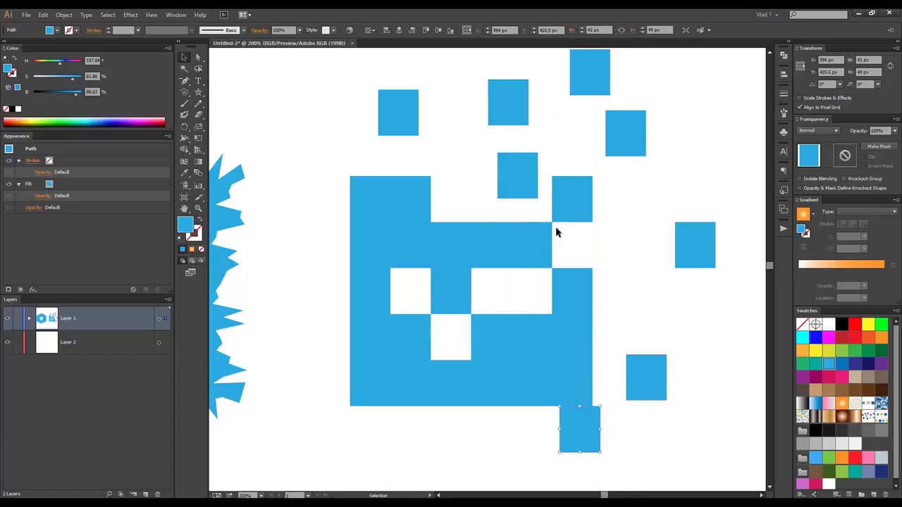
left_click(624, 274)
scroll(616, 264, "down", 2)
scroll(615, 263, "up", 1)
left_click(64, 15)
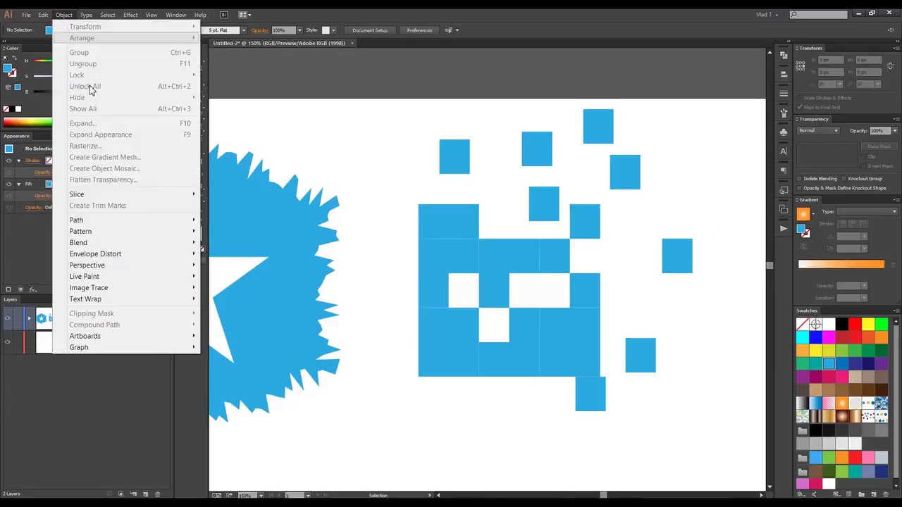
Move one small blue square left, away from the other scattered squares
left_click(258, 186)
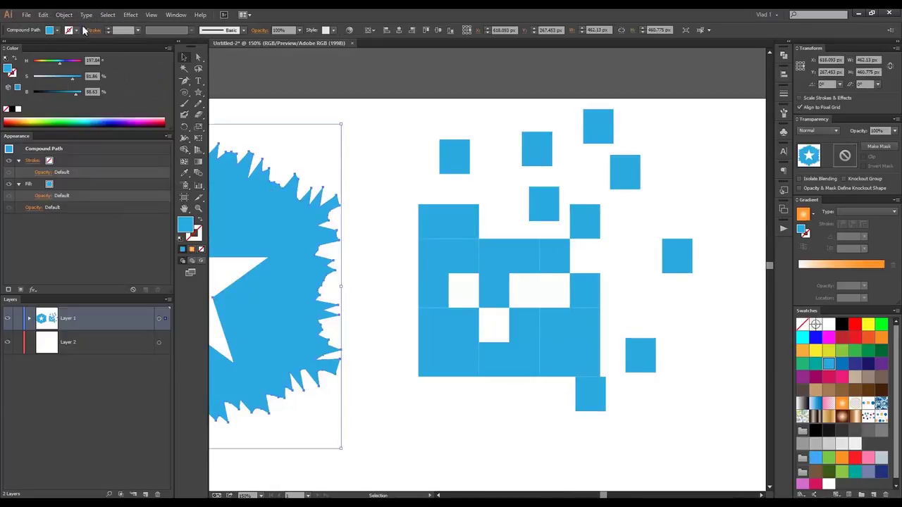
left_click(64, 15)
mouse_move(157, 221)
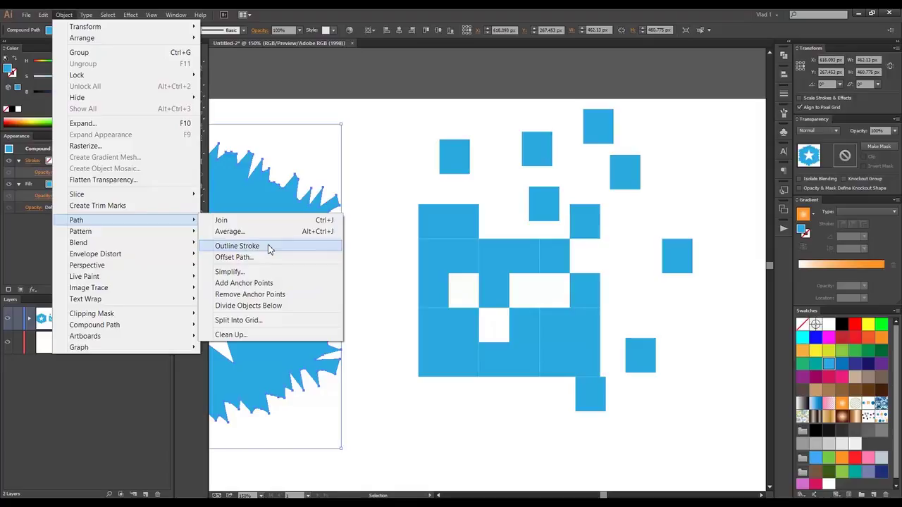
left_click(356, 195)
left_click_drag(443, 160, 386, 150)
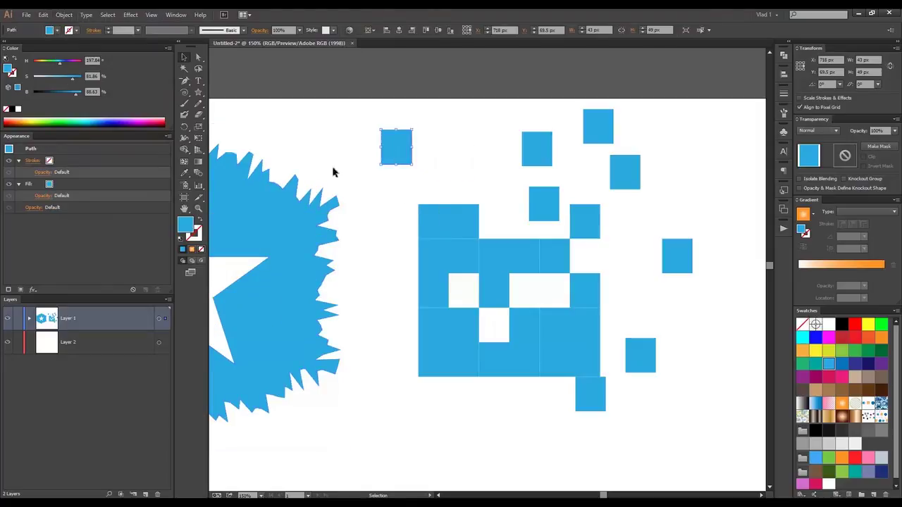
scroll(298, 143, "up", 2)
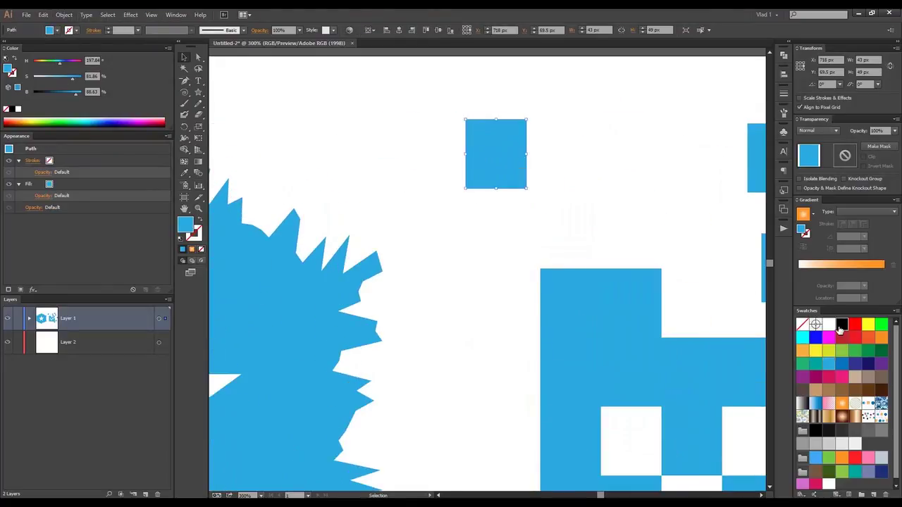
Give the small square a 4 px black stroke aligned to the inside
left_click(842, 324)
key("ctrl+z")
key("x")
left_click(840, 324)
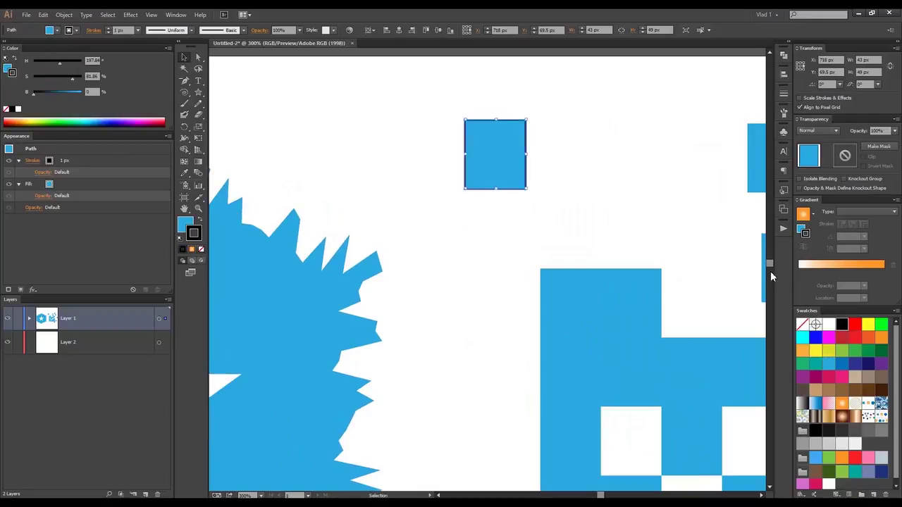
left_click(87, 162)
key("Up")
key("Up")
key("Up")
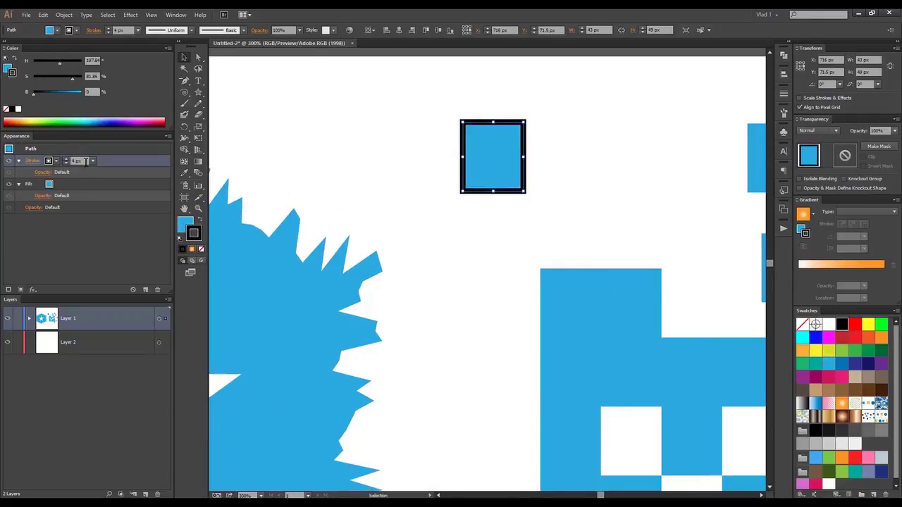
left_click(32, 161)
left_click(48, 209)
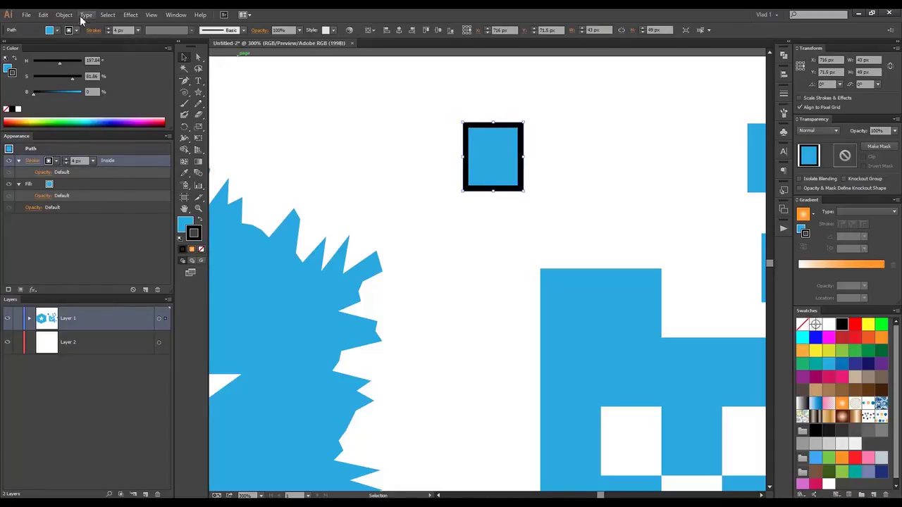
Outline the stroke, ungroup it, and move the black frame up-left beside the blue square
left_click(63, 14)
mouse_move(127, 220)
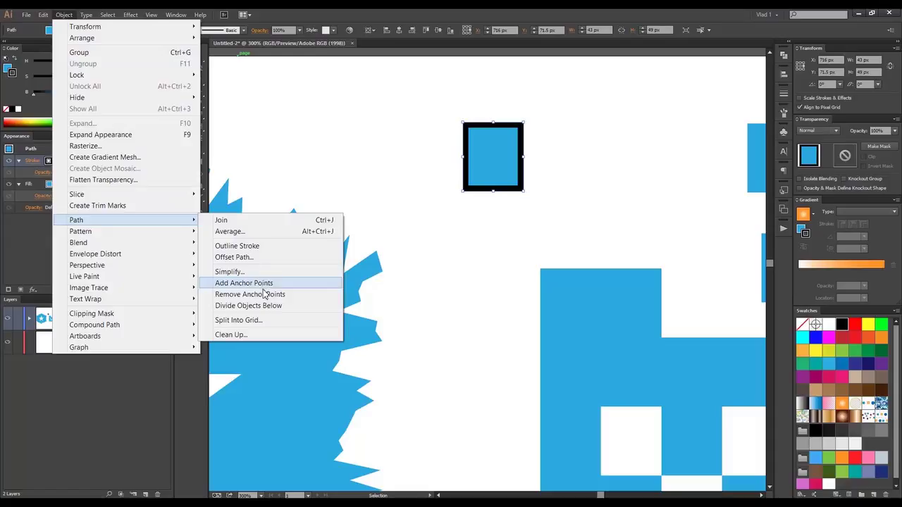
left_click(262, 246)
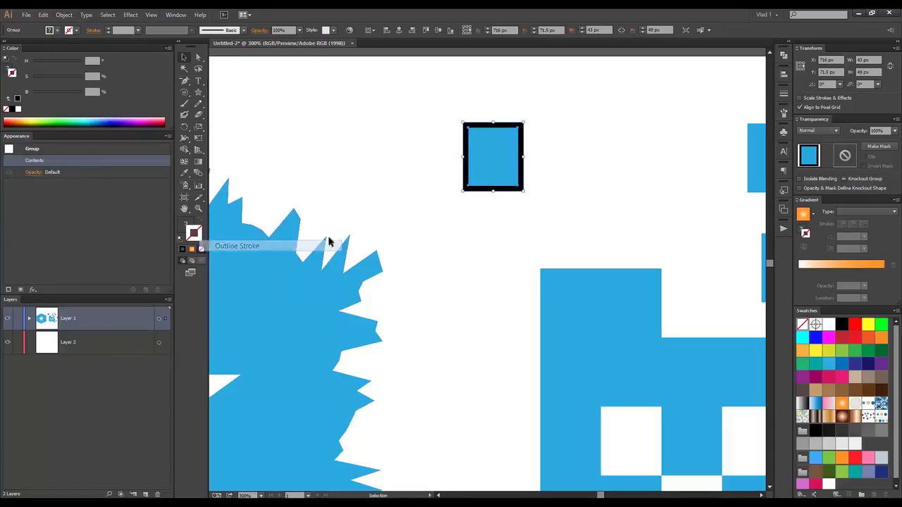
right_click(472, 143)
left_click(503, 197)
left_click(570, 153)
left_click_drag(522, 144, 428, 122)
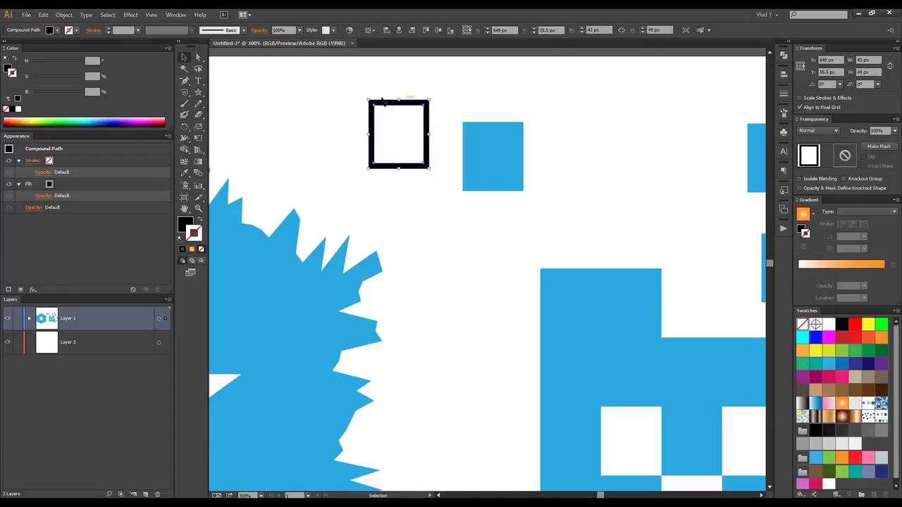
left_click(471, 145)
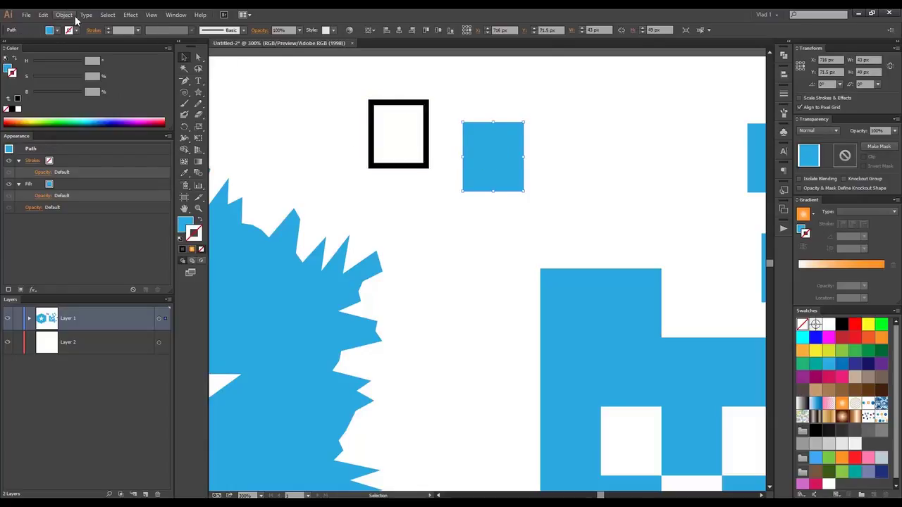
Run Clean Up from the hexagon, deleting stray points, unpainted objects and empty text paths
left_click(273, 301)
left_click(64, 14)
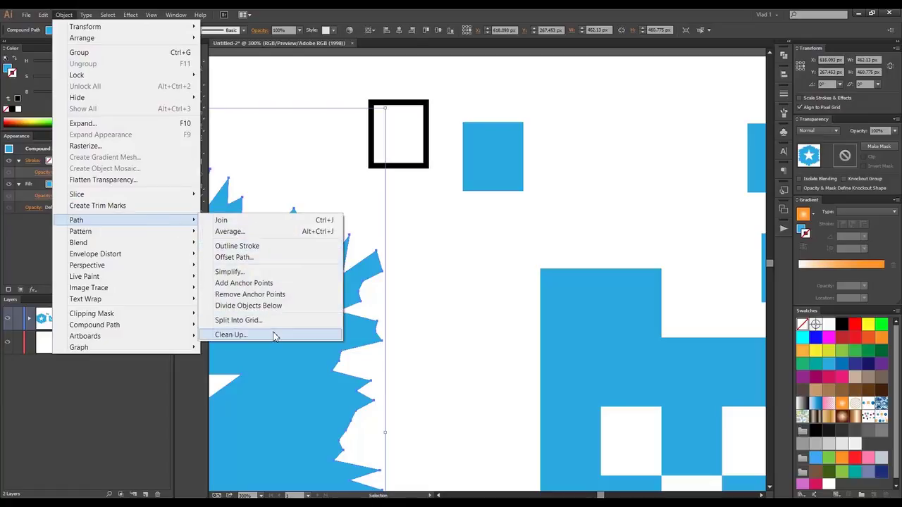
left_click(276, 335)
left_click_drag(458, 212, 523, 181)
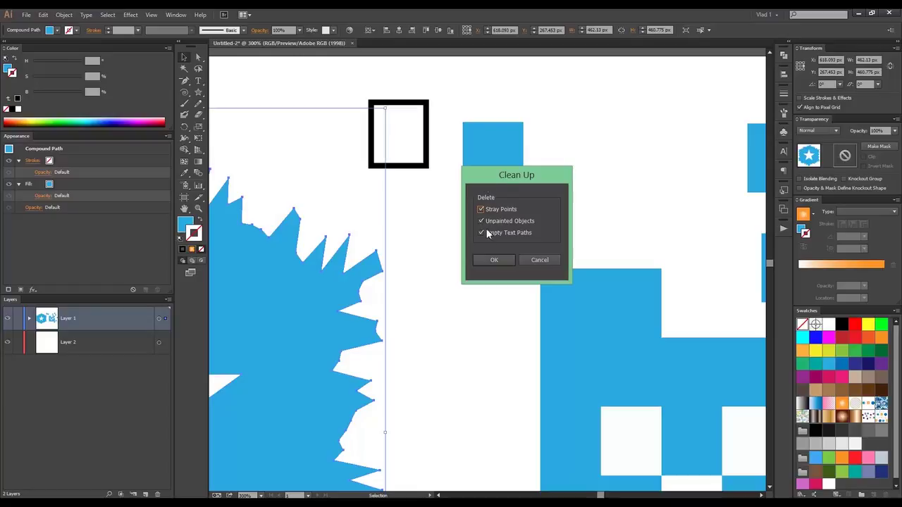
left_click(494, 260)
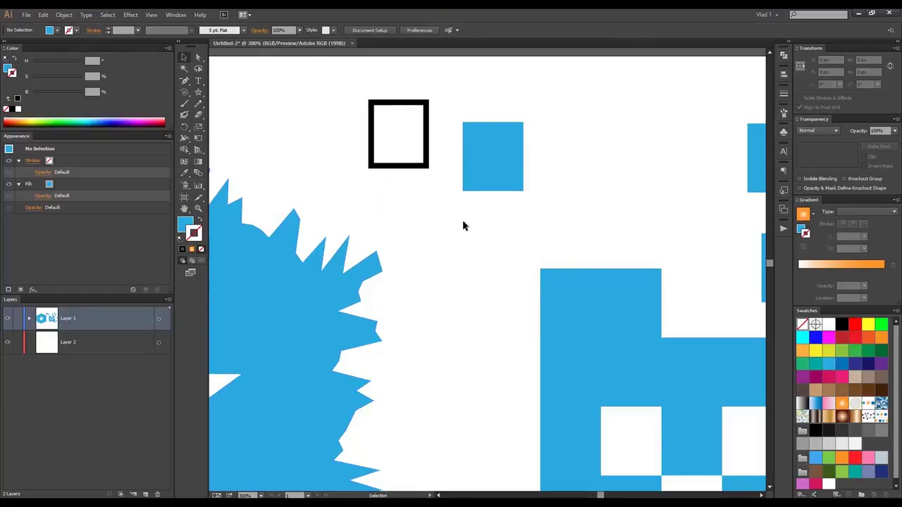
scroll(446, 224, "down", 3)
scroll(439, 224, "up", 1)
left_click_drag(406, 226, 336, 185)
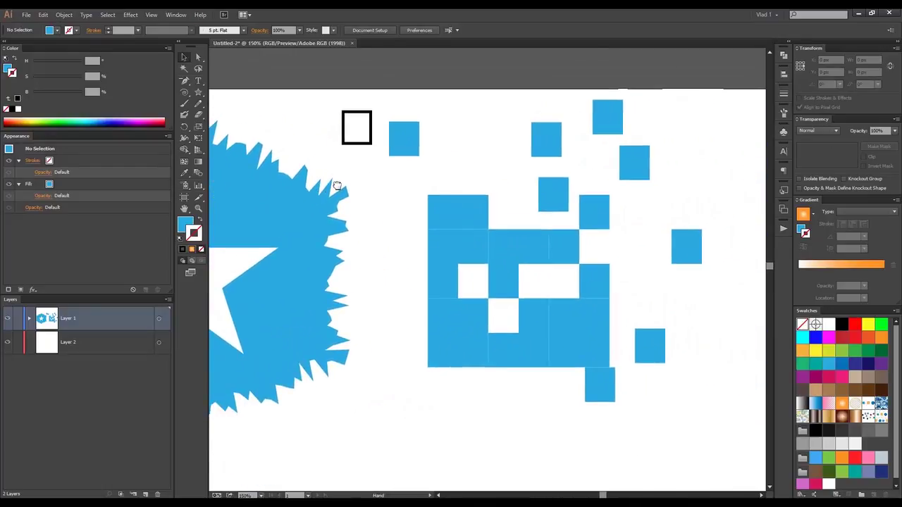
left_click_drag(236, 103, 300, 102)
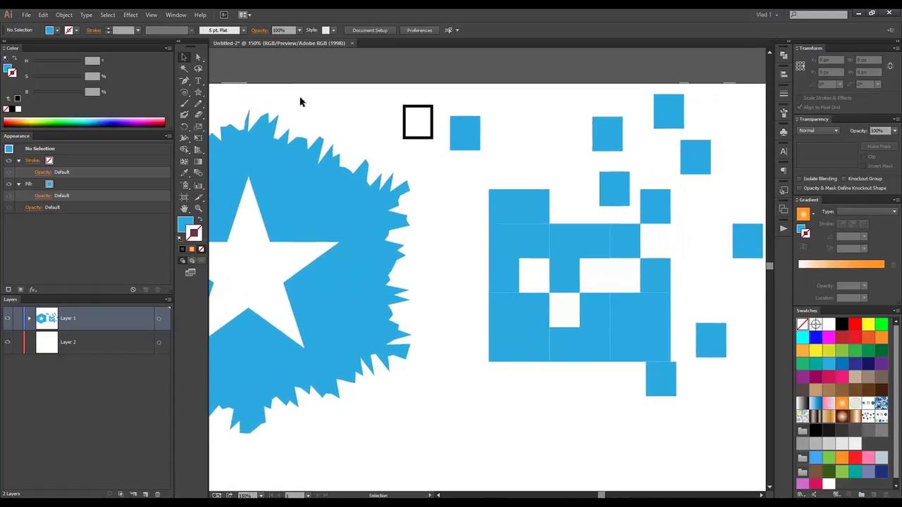